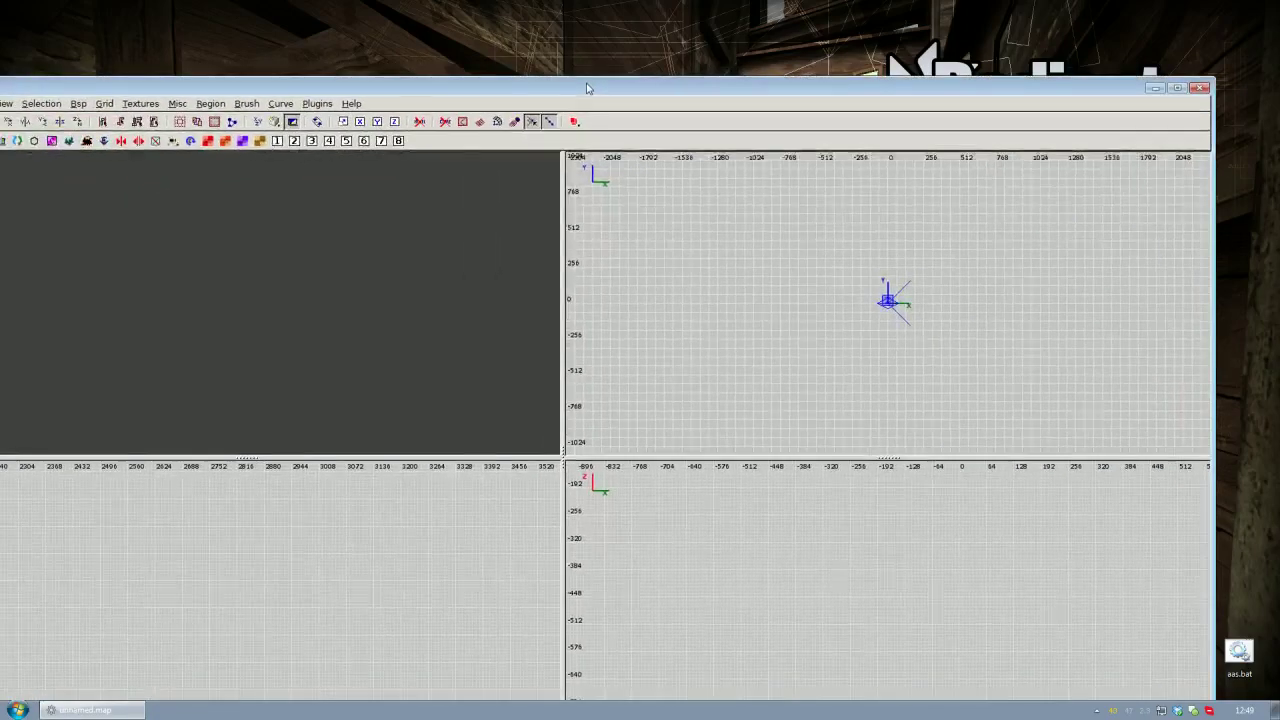
Step: Maximize the editor window and open infinity.map from the baseq3 maps folder
double_click(587, 88)
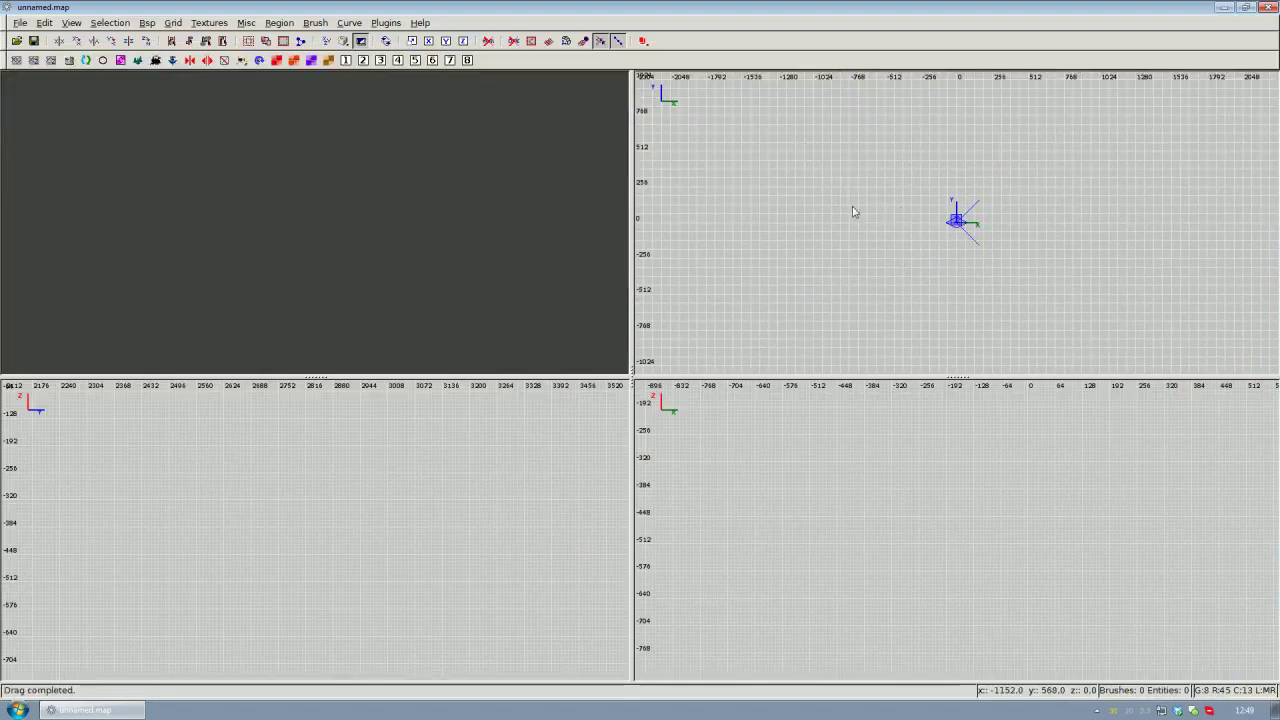
click(20, 22)
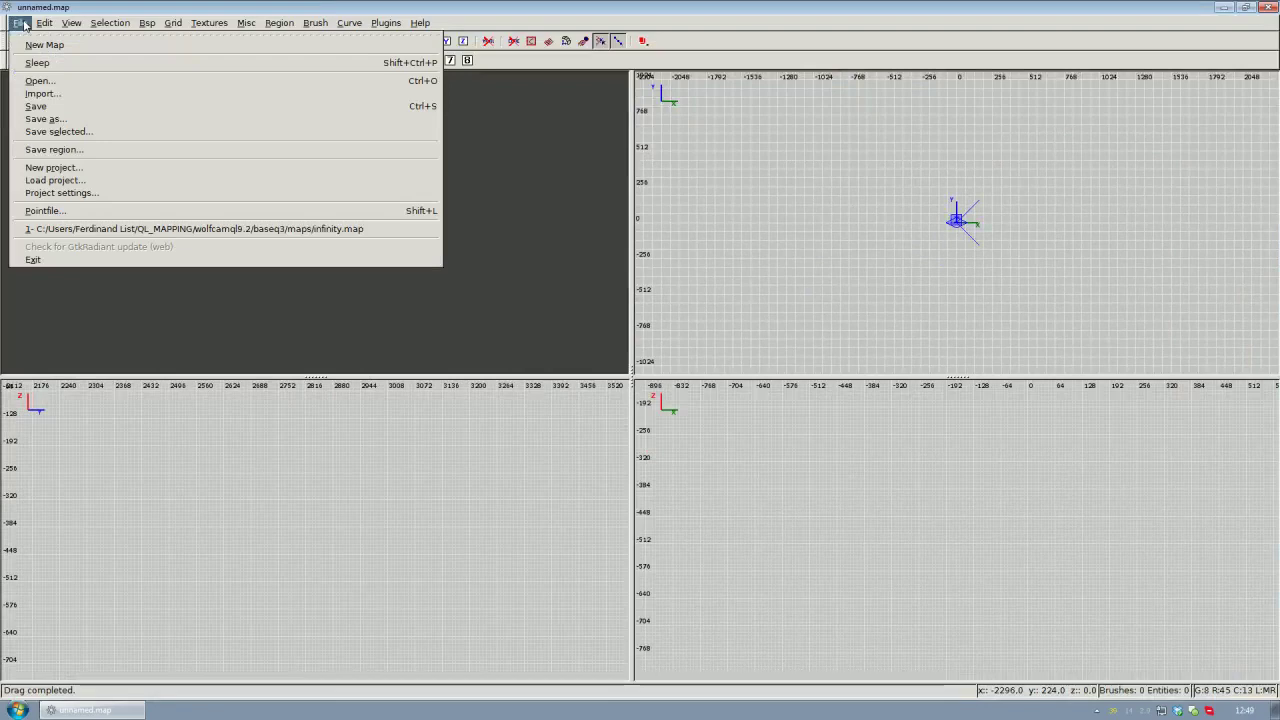
click(30, 84)
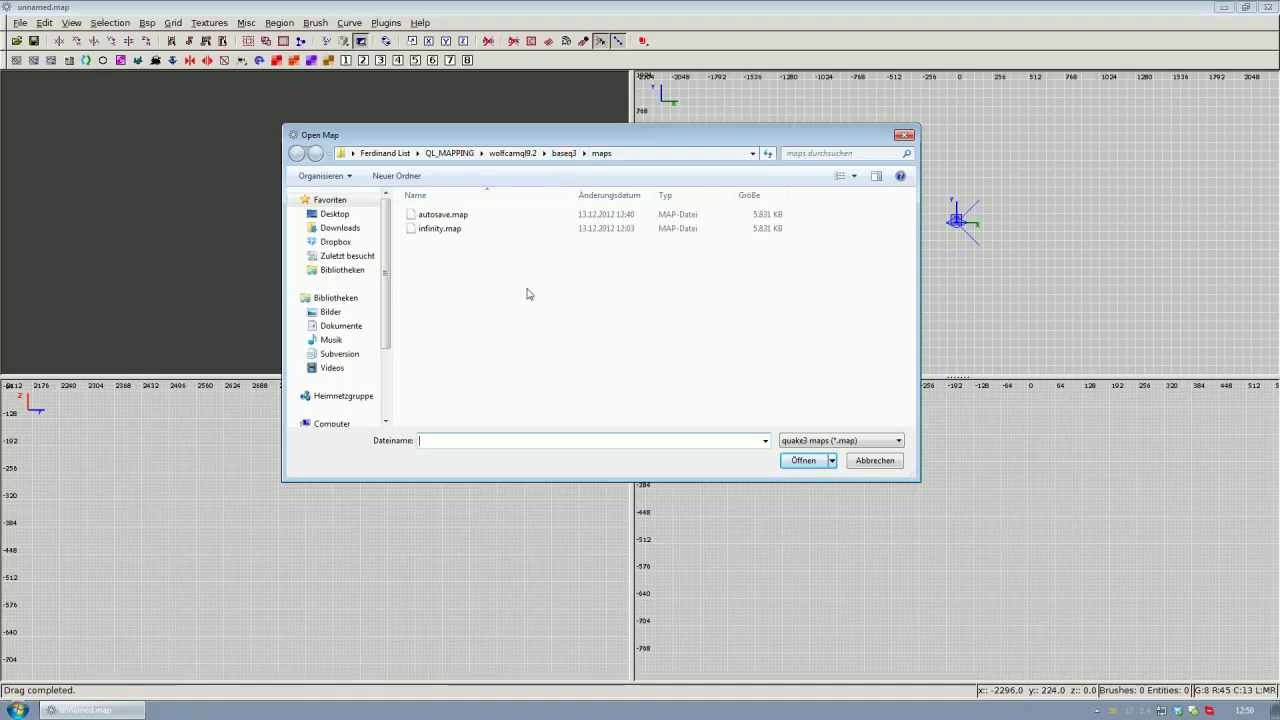
click(441, 234)
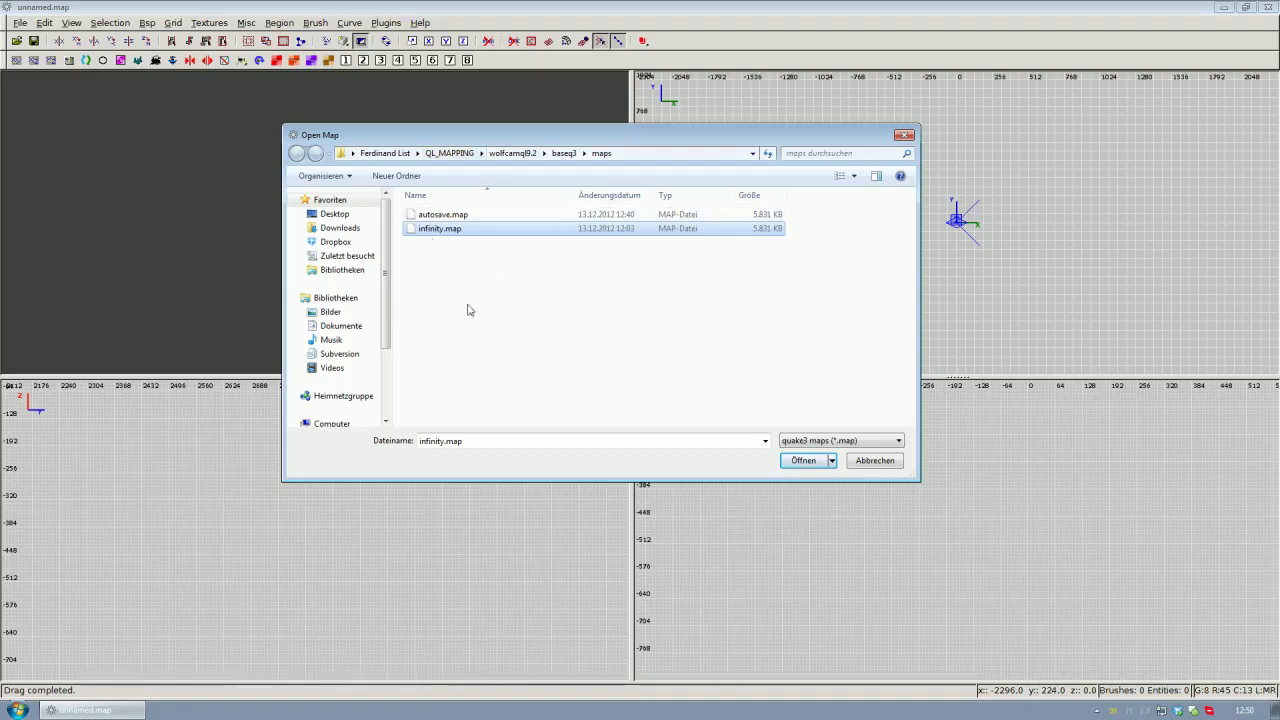
click(804, 464)
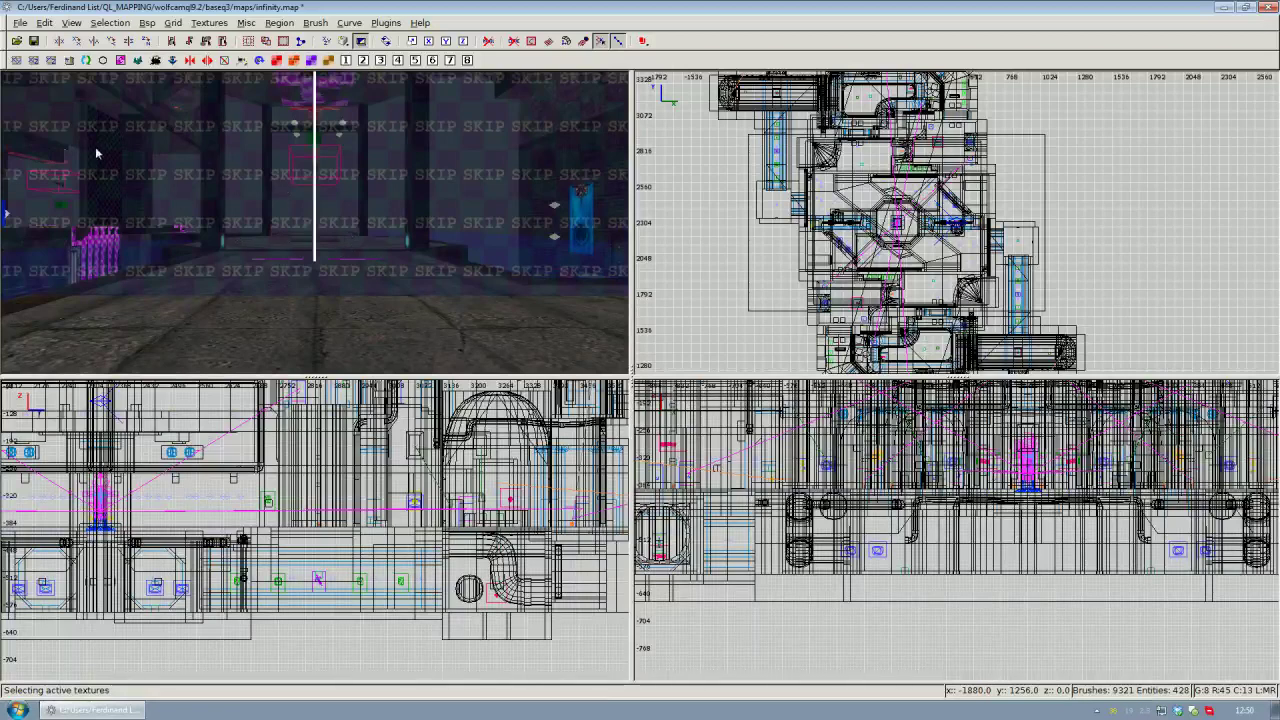
Step: Filter out the hint and skip brushes from the camera and 2D views
click(72, 24)
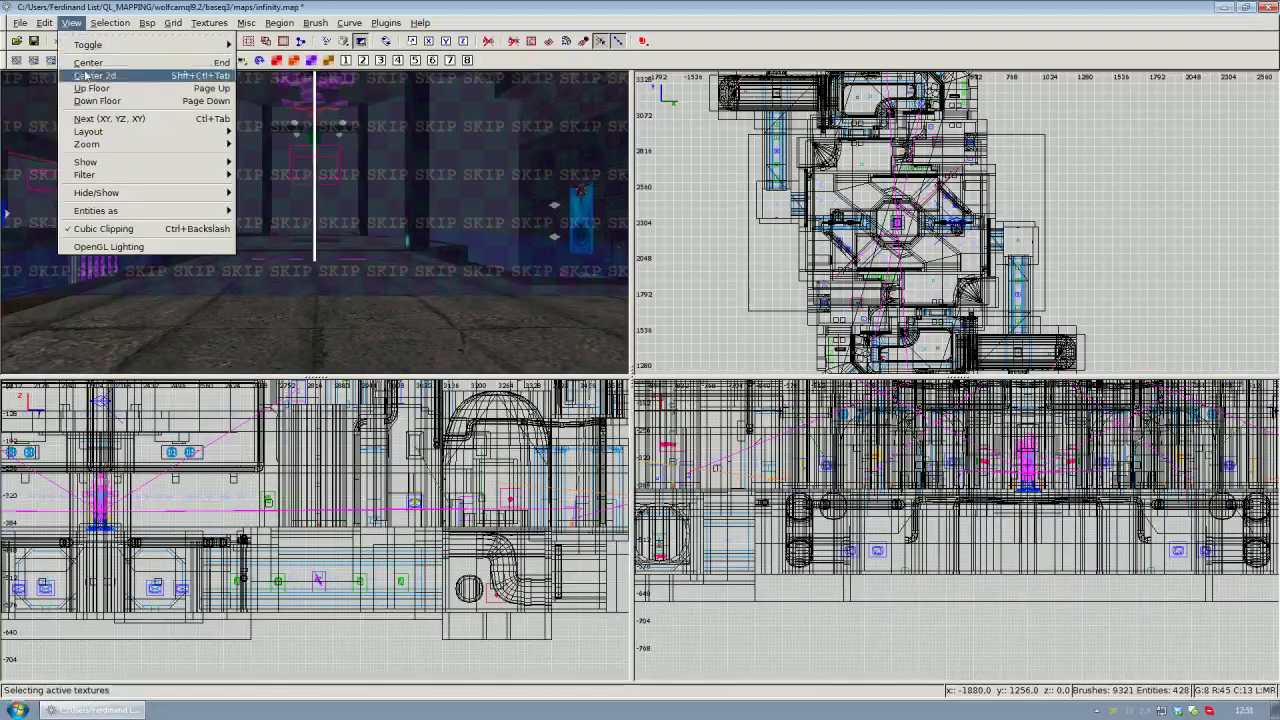
mouse_move(127, 186)
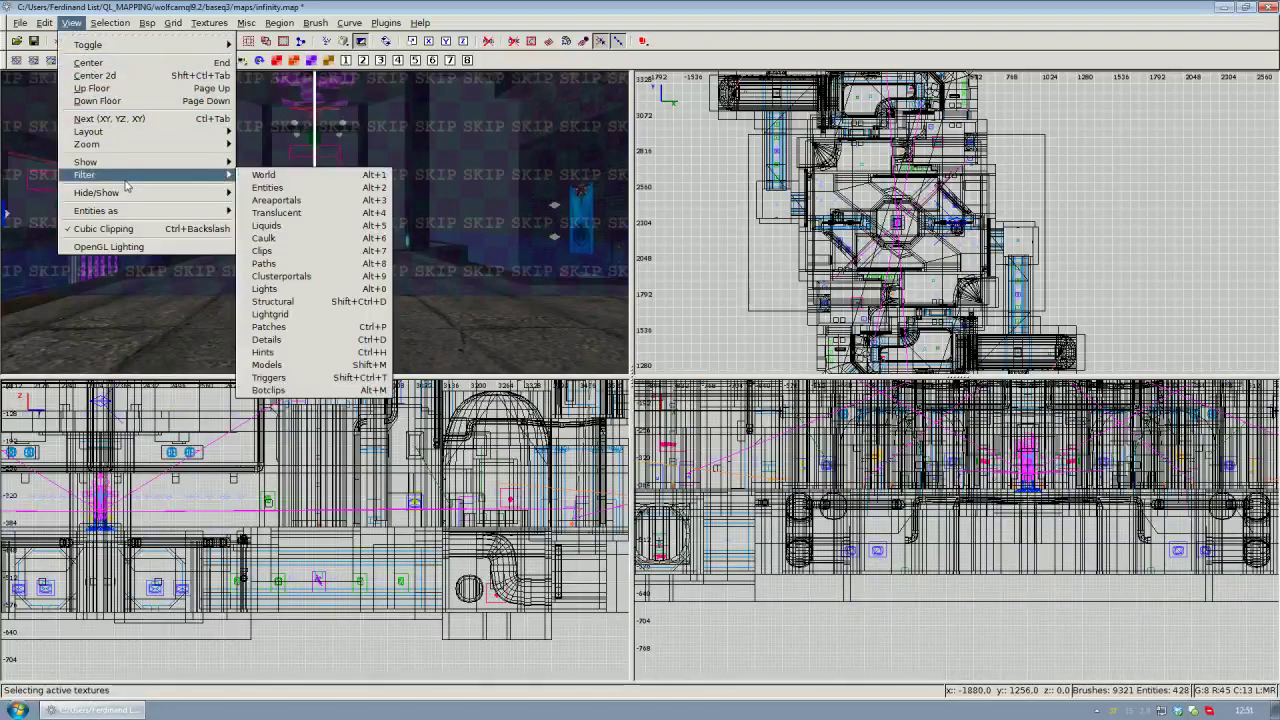
click(303, 214)
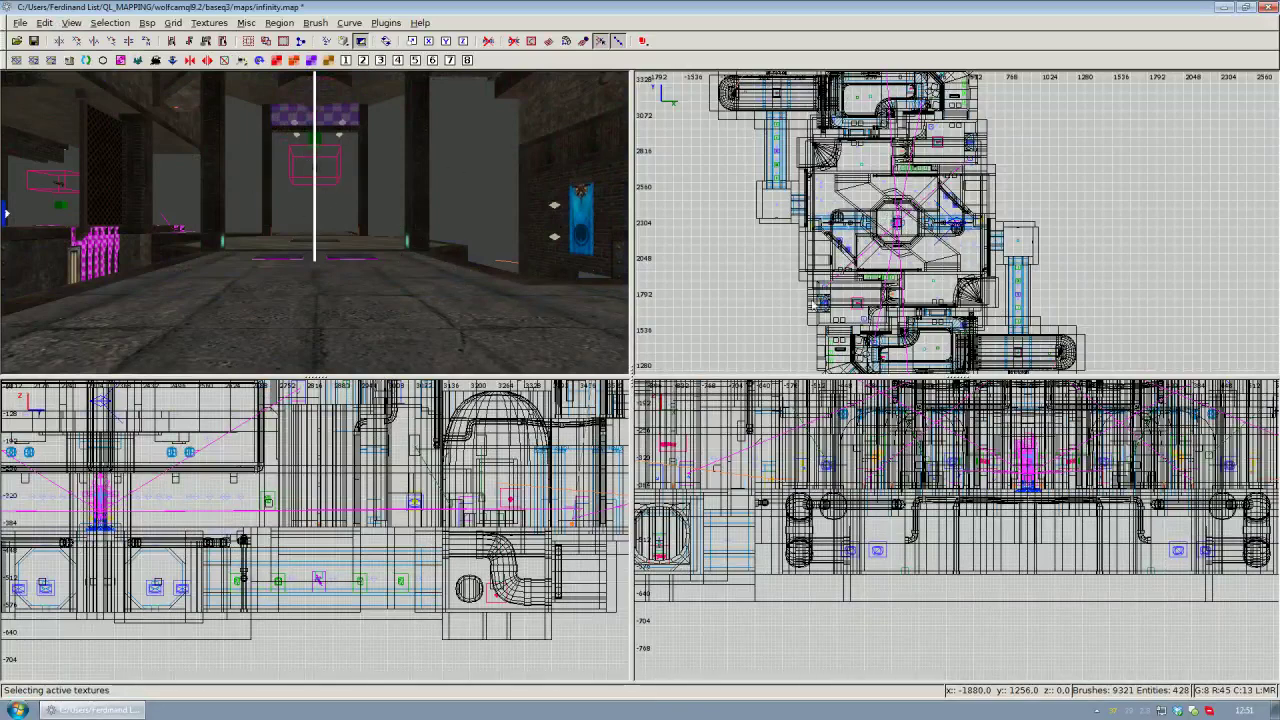
click(250, 173)
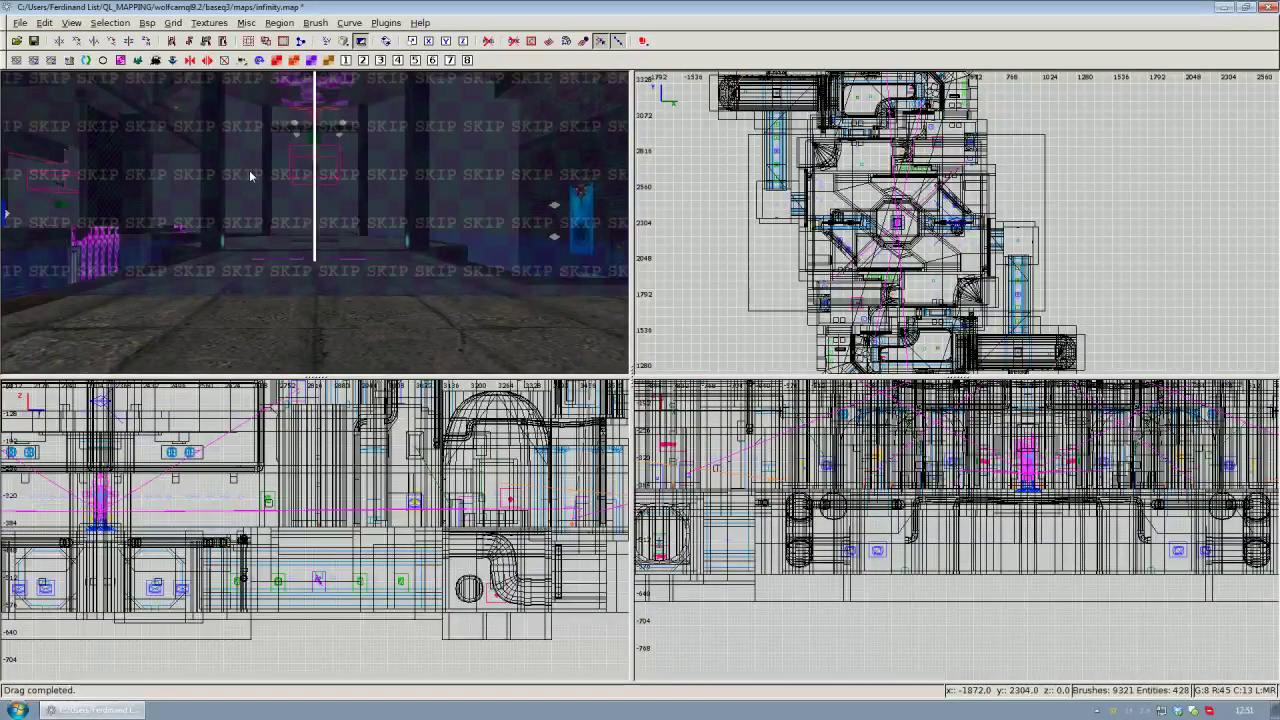
key(ctrl+h)
key(ctrl+h)
key(ctrl+h)
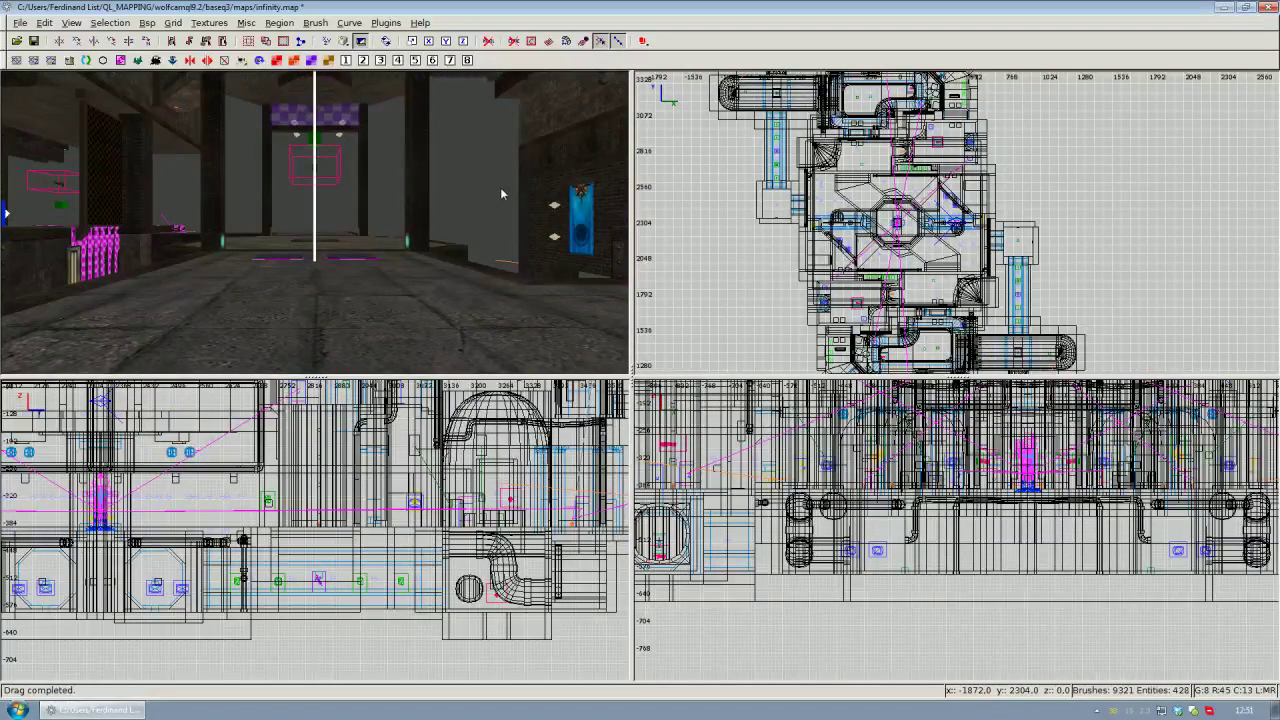
Step: Turn off cubic clipping so the camera view draws the distant parts of the map
click(362, 42)
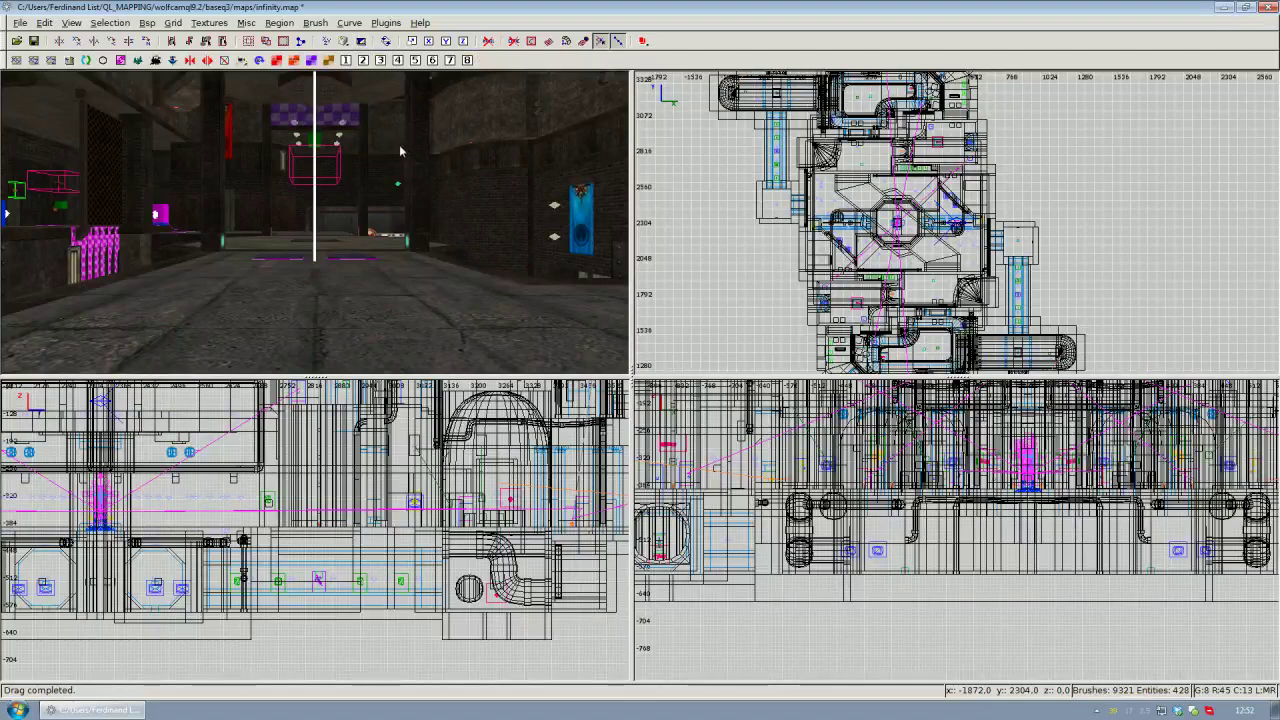
click(361, 41)
click(361, 41)
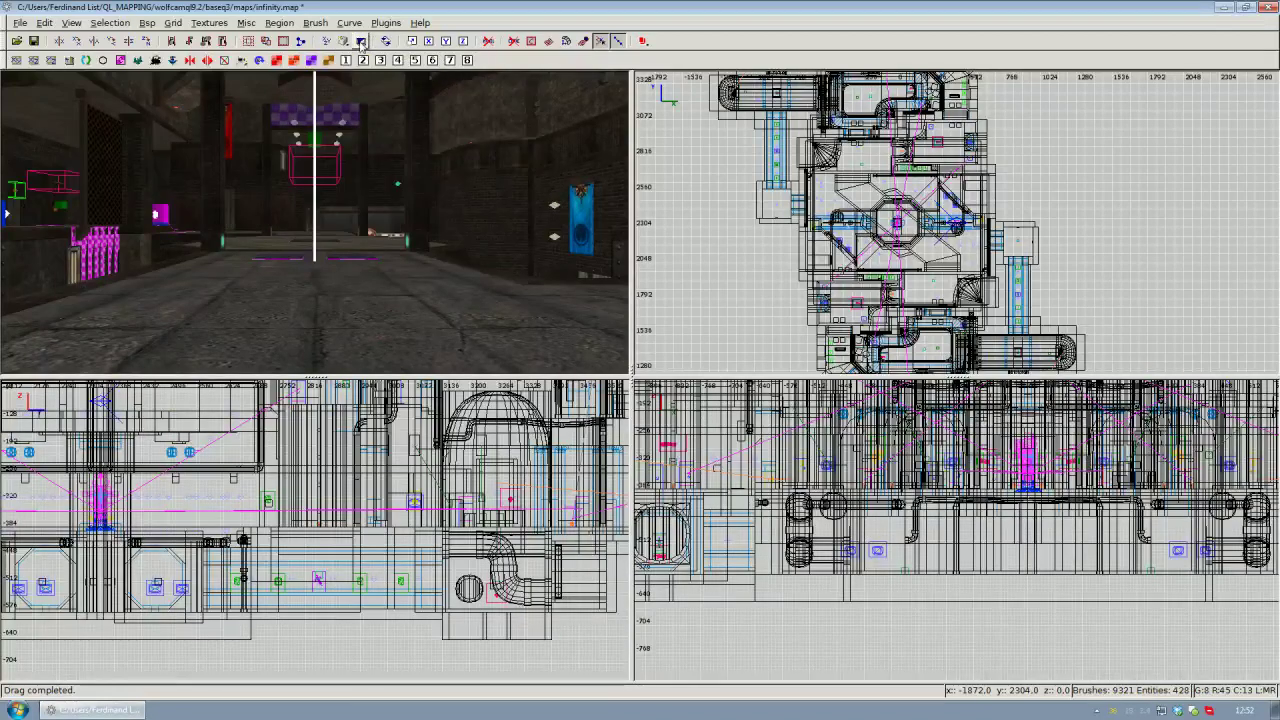
click(361, 41)
click(361, 41)
click(361, 41)
click(361, 41)
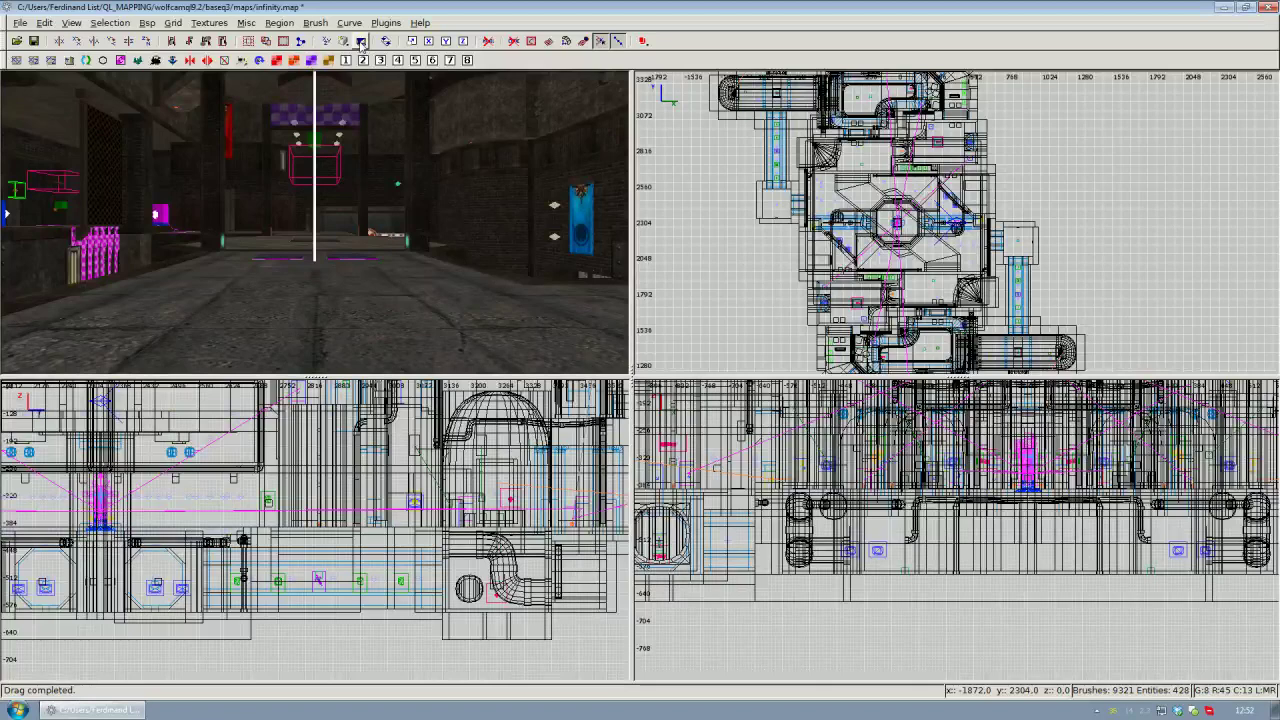
click(361, 43)
Step: Examine the map's floor layout in the XY top view, from the outer base to the central octagonal arena
mouse_move(872, 185)
right_down()
mouse_move(860, 315)
mouse_move(926, 416)
mouse_move(818, 424)
mouse_move(803, 251)
mouse_move(888, 59)
right_up()
right_drag(955, 280, 907, 595)
right_drag(876, 360, 874, 372)
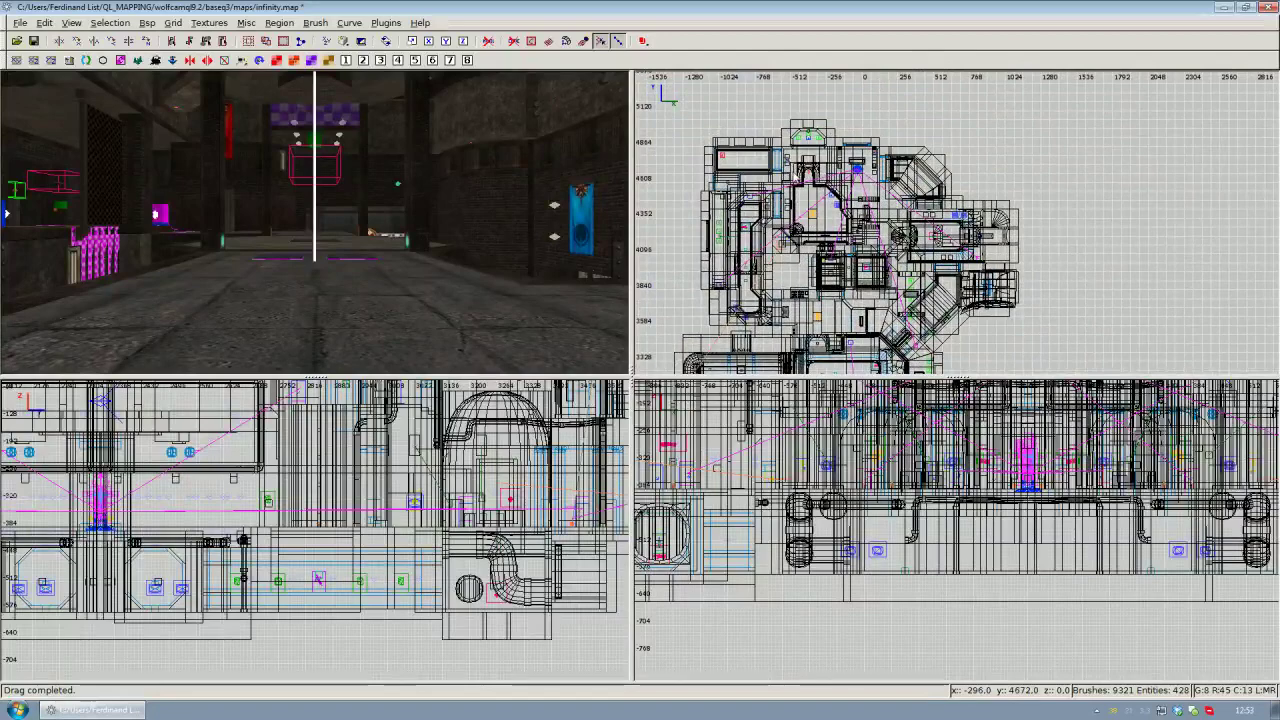
right_drag(854, 346, 864, 310)
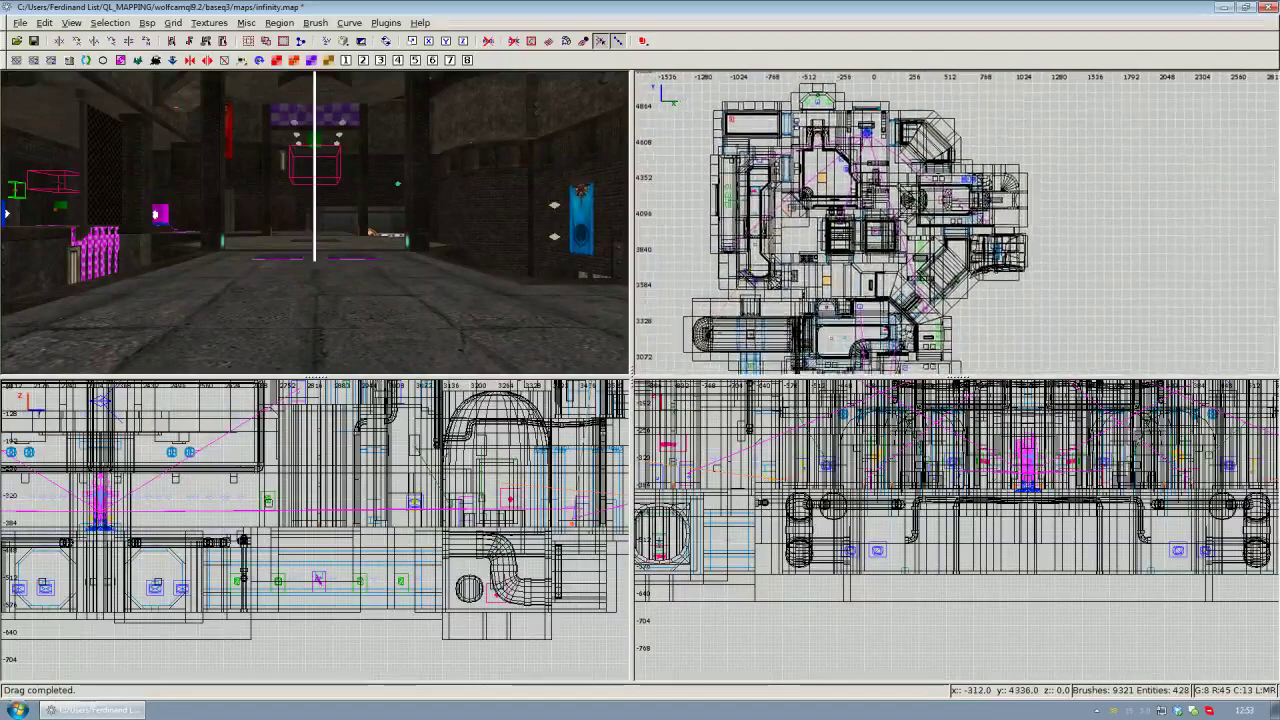
right_drag(838, 179, 891, 73)
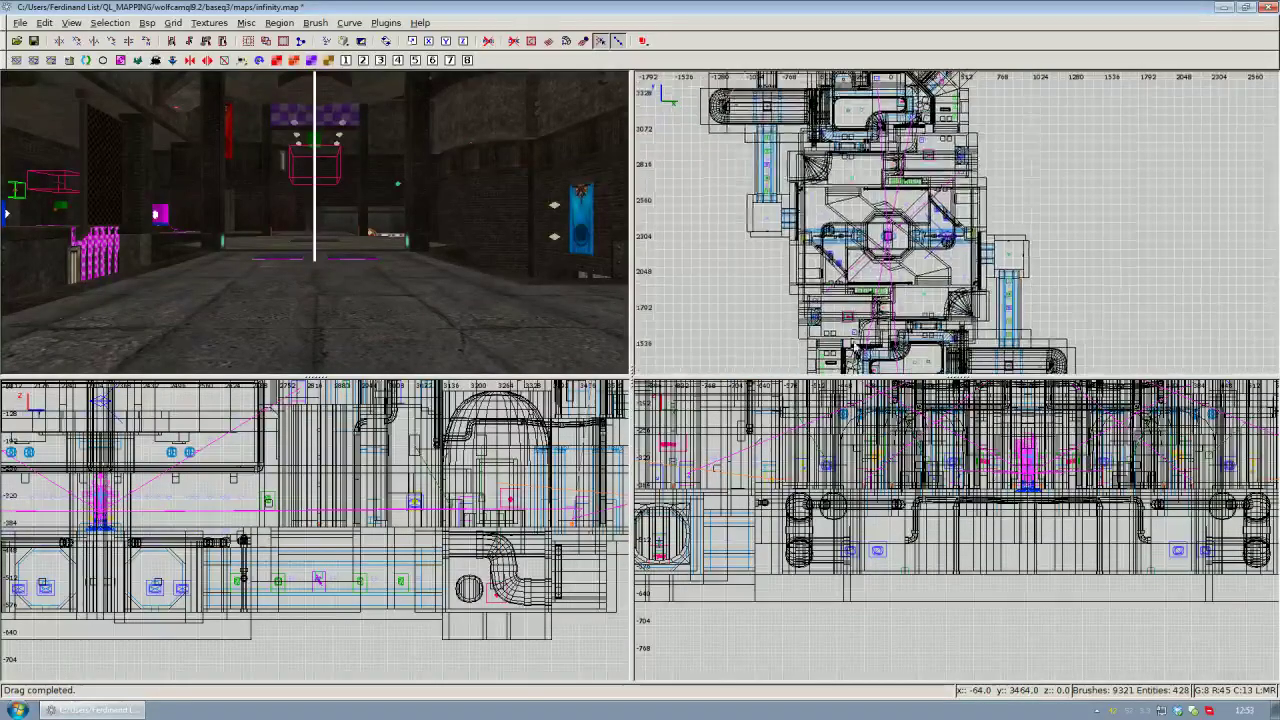
scroll(880, 268, up, 5)
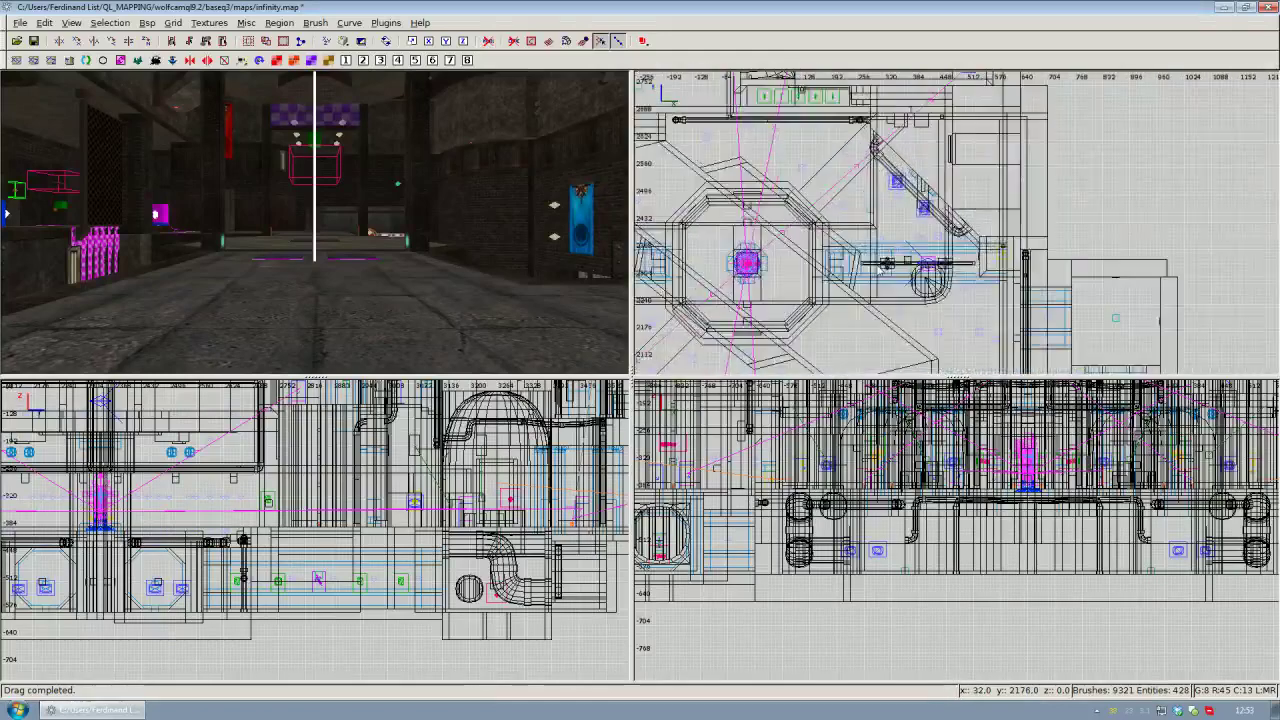
scroll(881, 262, up, 1)
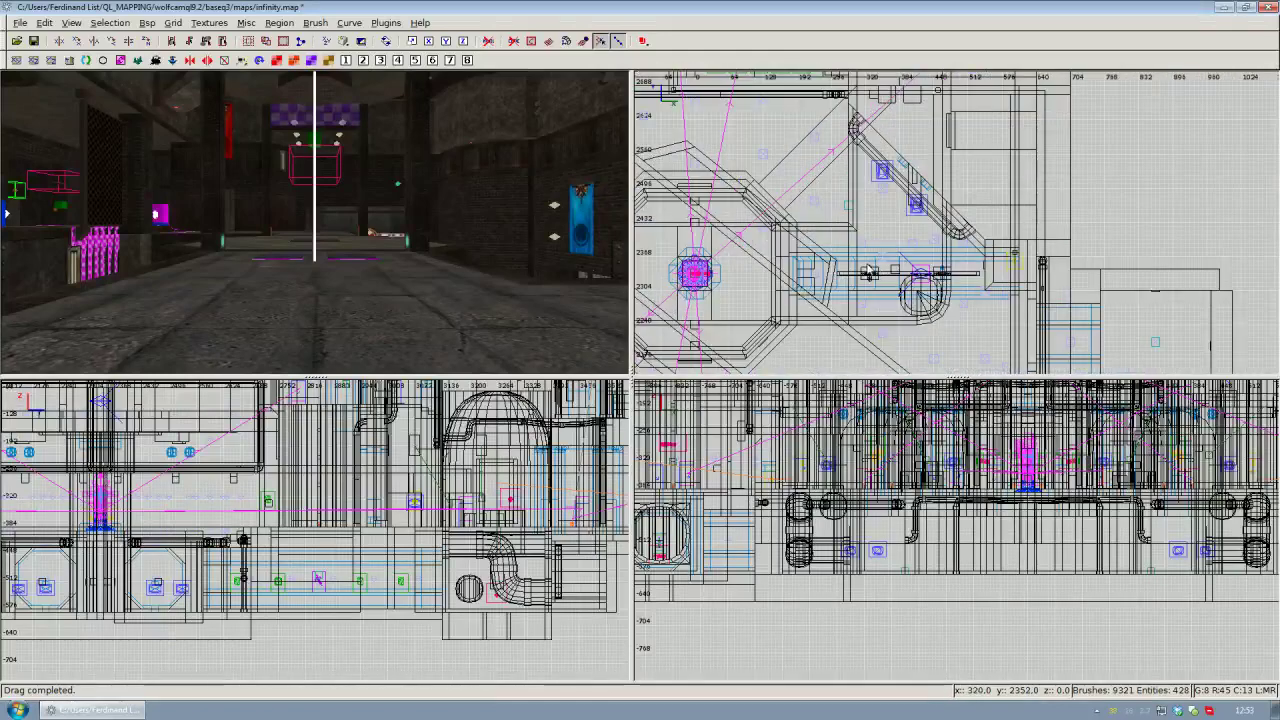
scroll(869, 272, down, 6)
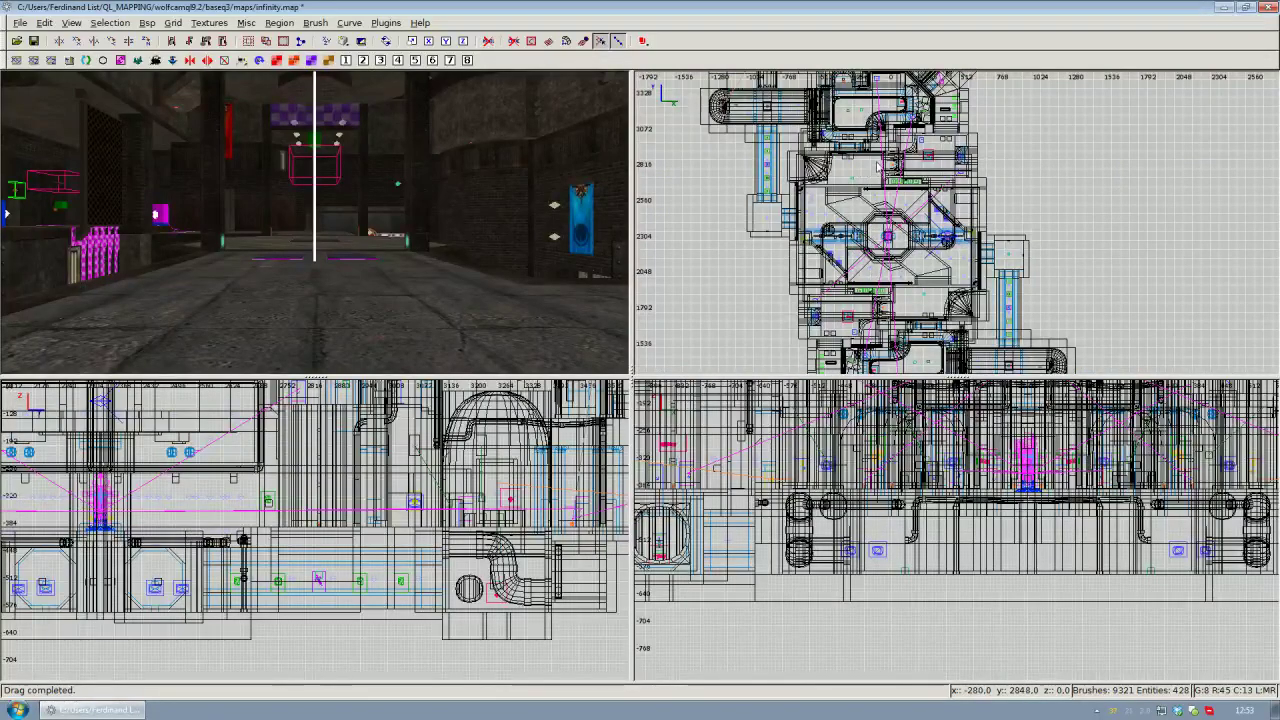
right_drag(870, 168, 895, 128)
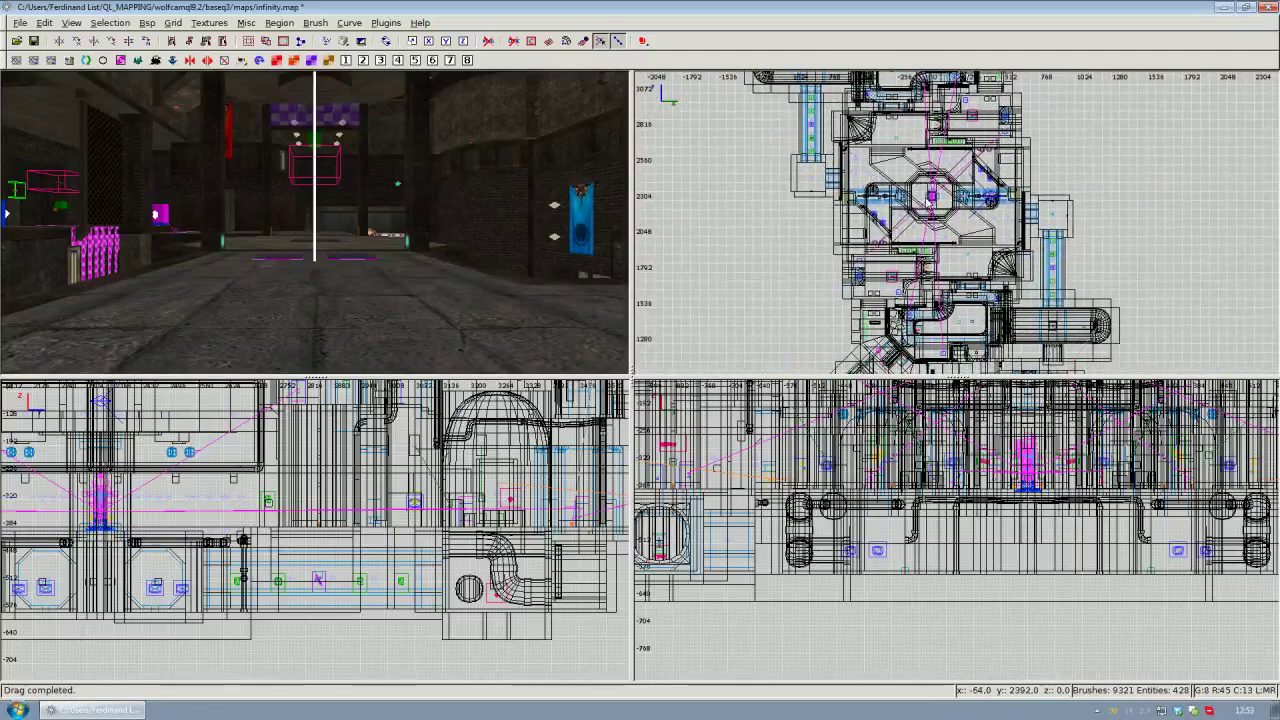
scroll(930, 203, up, 3)
scroll(929, 204, down, 2)
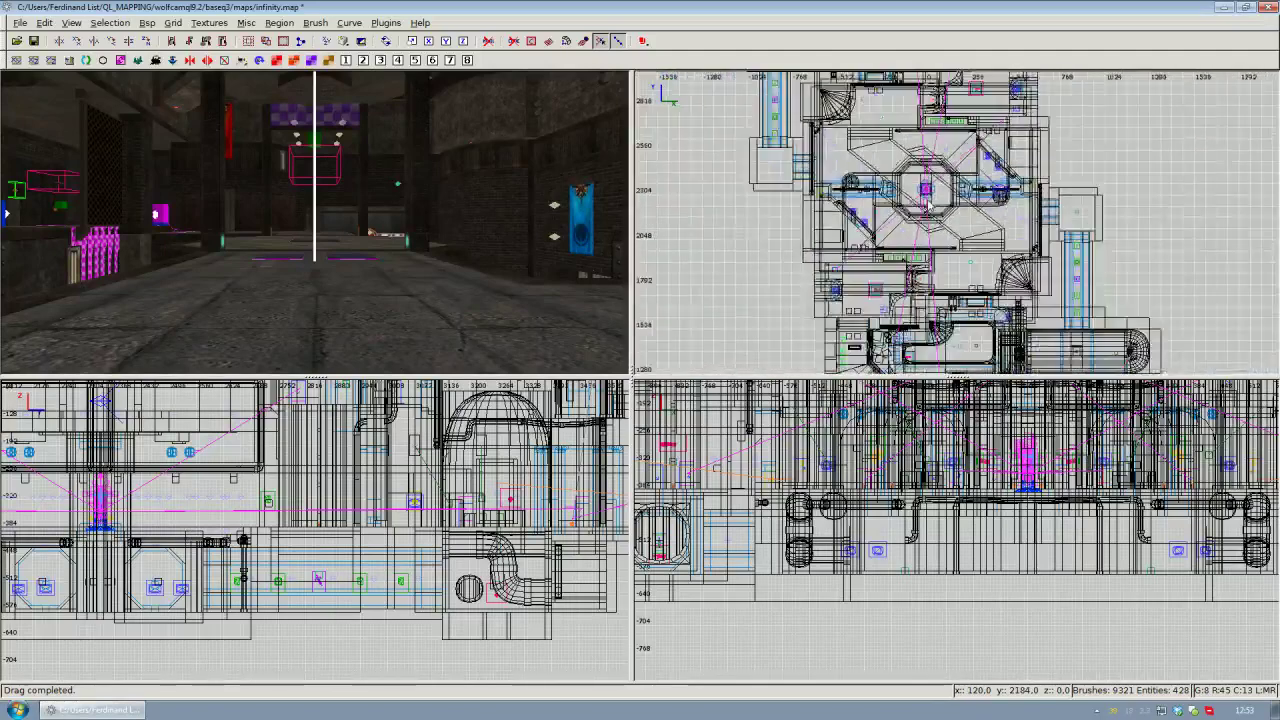
right_drag(927, 202, 911, 241)
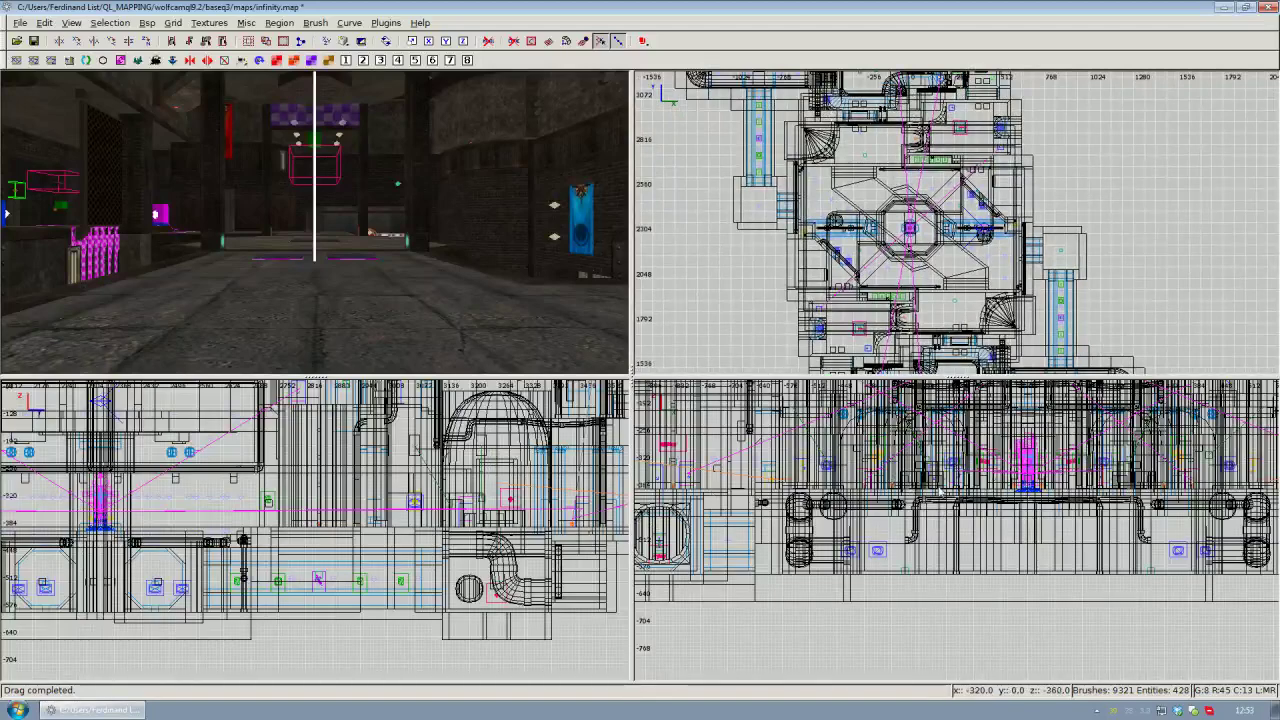
Step: Examine the map's height structure in the XZ front view and the YZ side view
scroll(940, 491, up, 3)
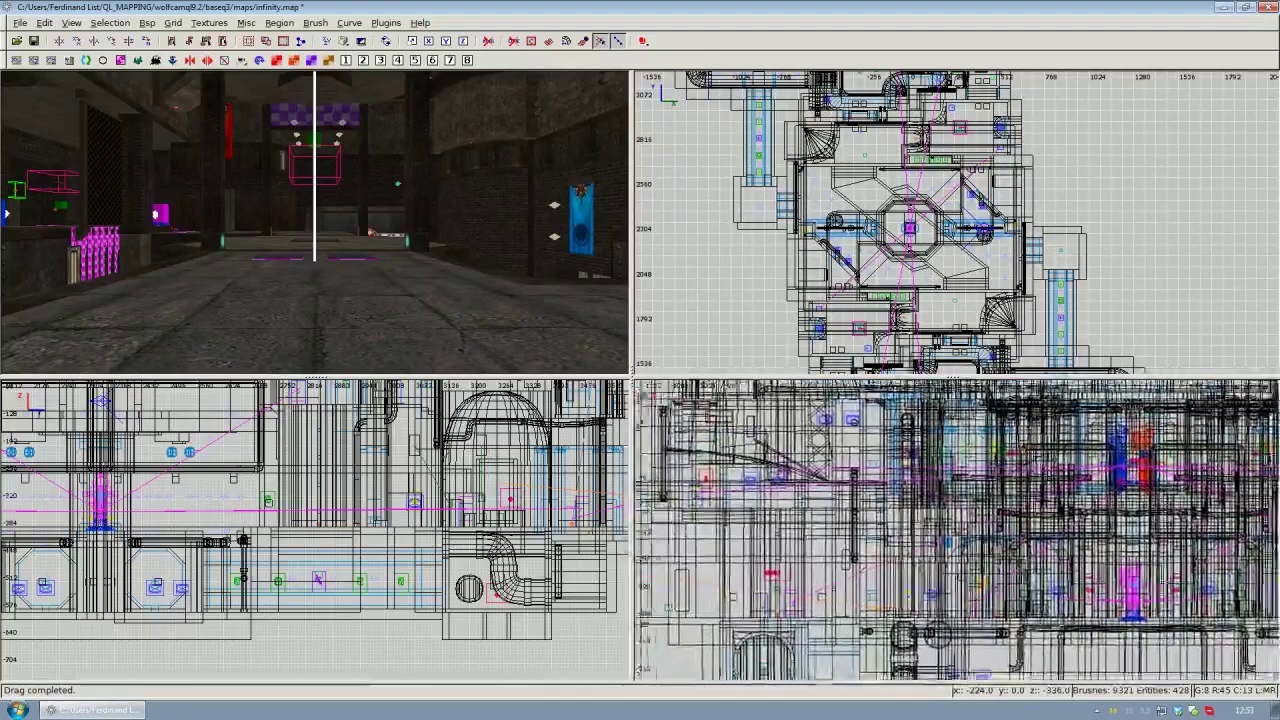
scroll(940, 491, down, 5)
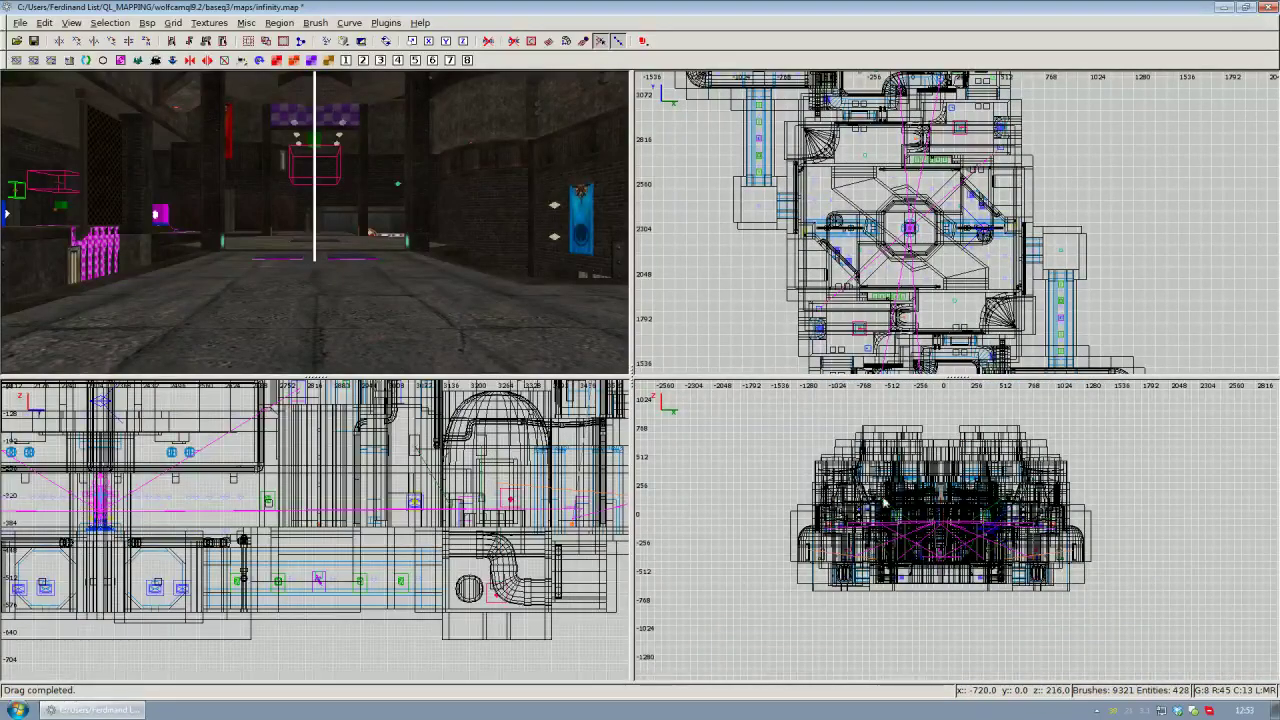
scroll(900, 499, up, 3)
scroll(908, 496, down, 1)
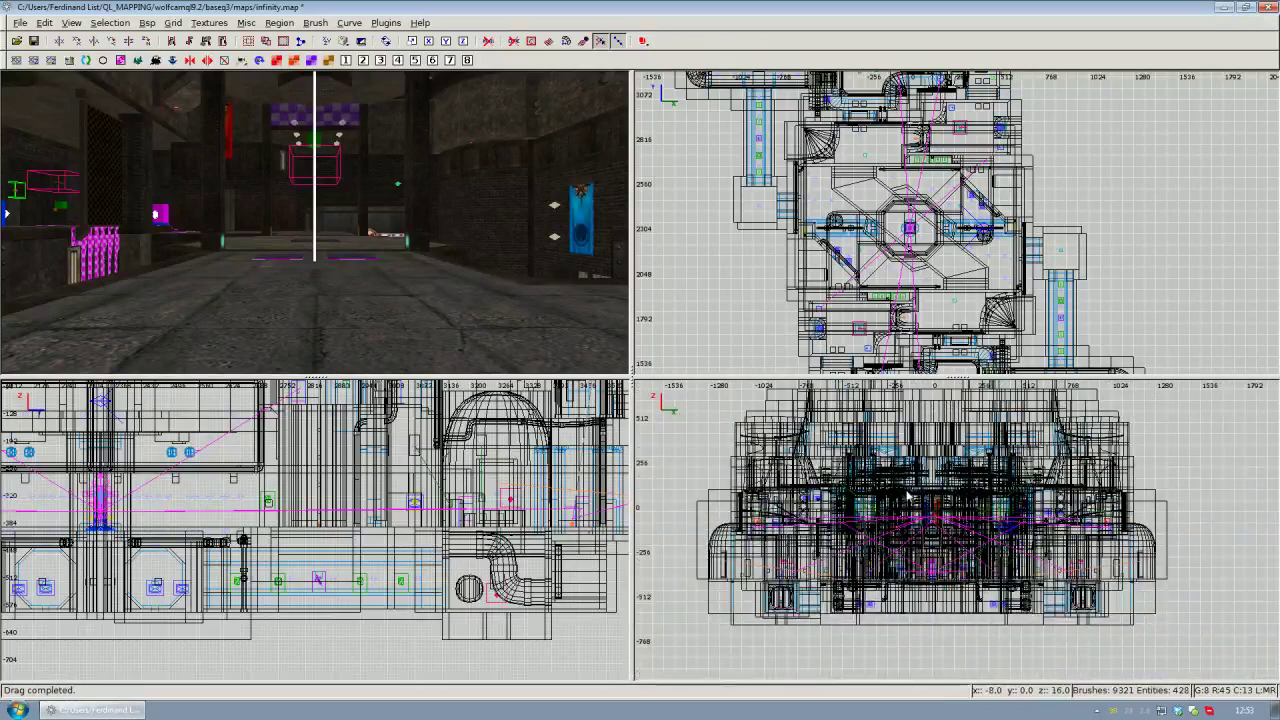
right_drag(884, 502, 888, 532)
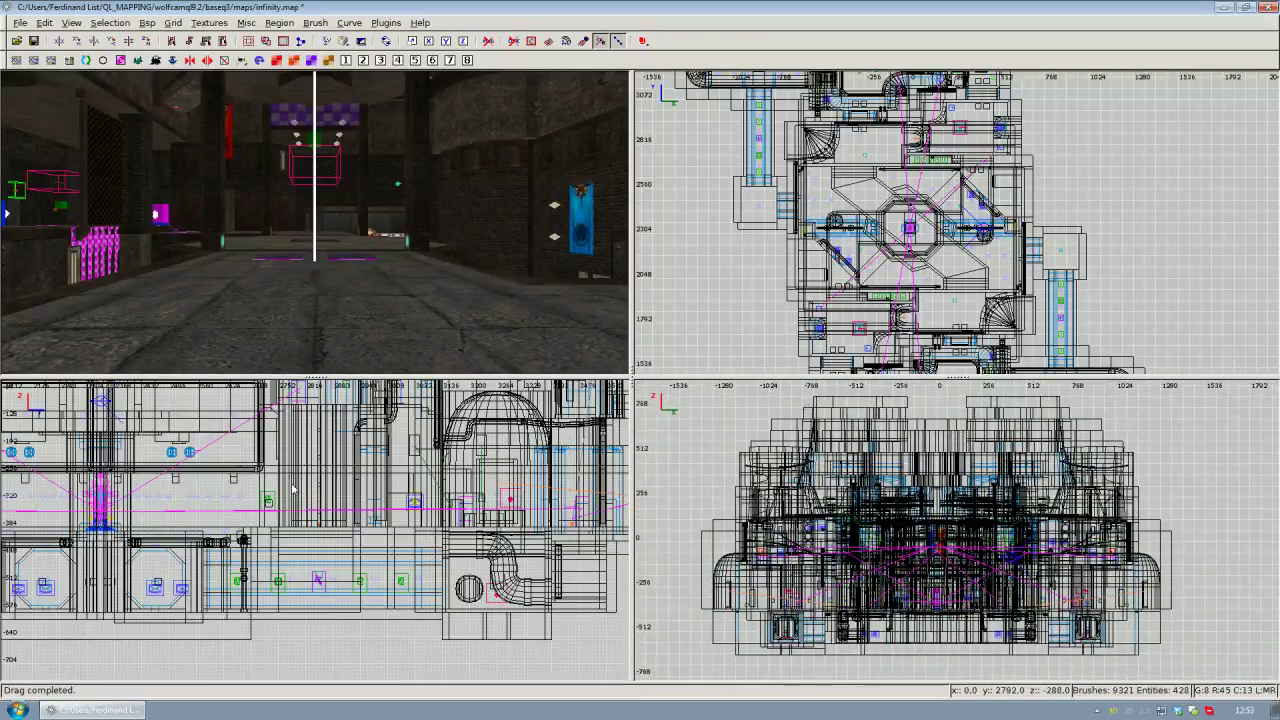
right_drag(281, 481, 587, 625)
scroll(300, 510, up, 4)
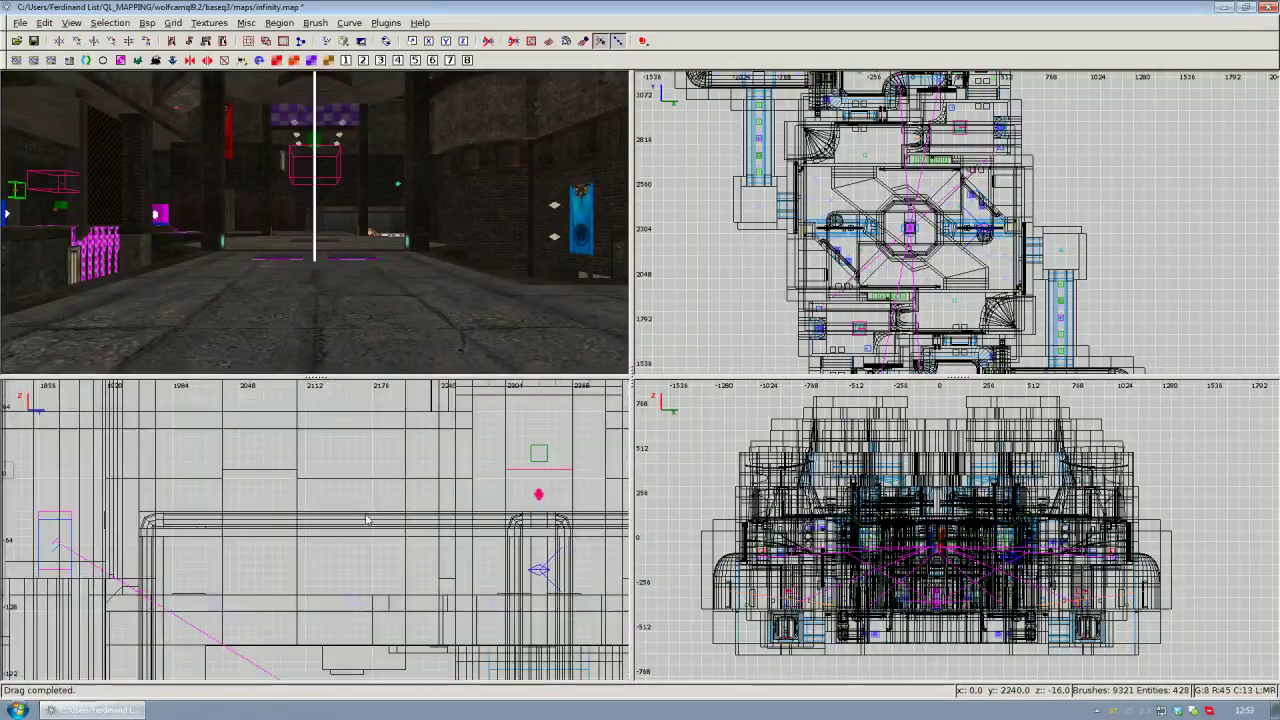
scroll(368, 518, down, 2)
scroll(368, 518, down, 4)
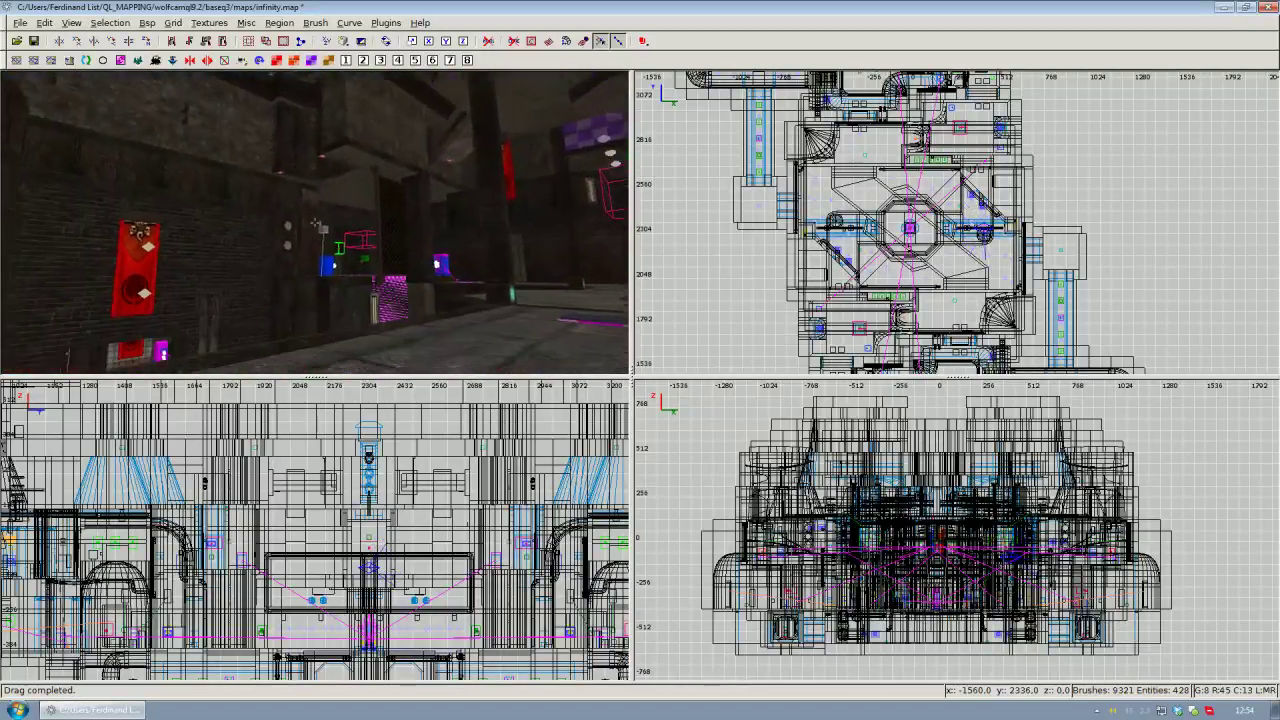
Step: Fly through the central arena in the camera view and look around its walls, banners and platforms
right_drag(314, 222, 314, 222)
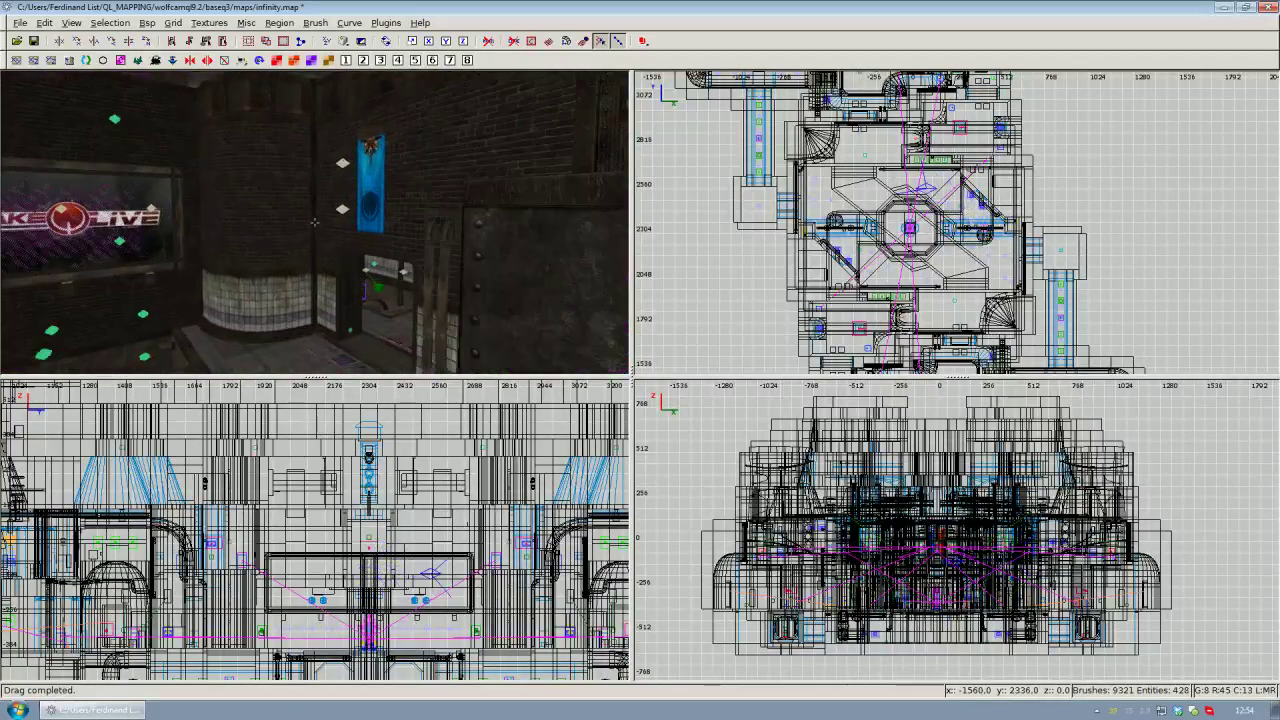
right_drag(314, 222, 311, 250)
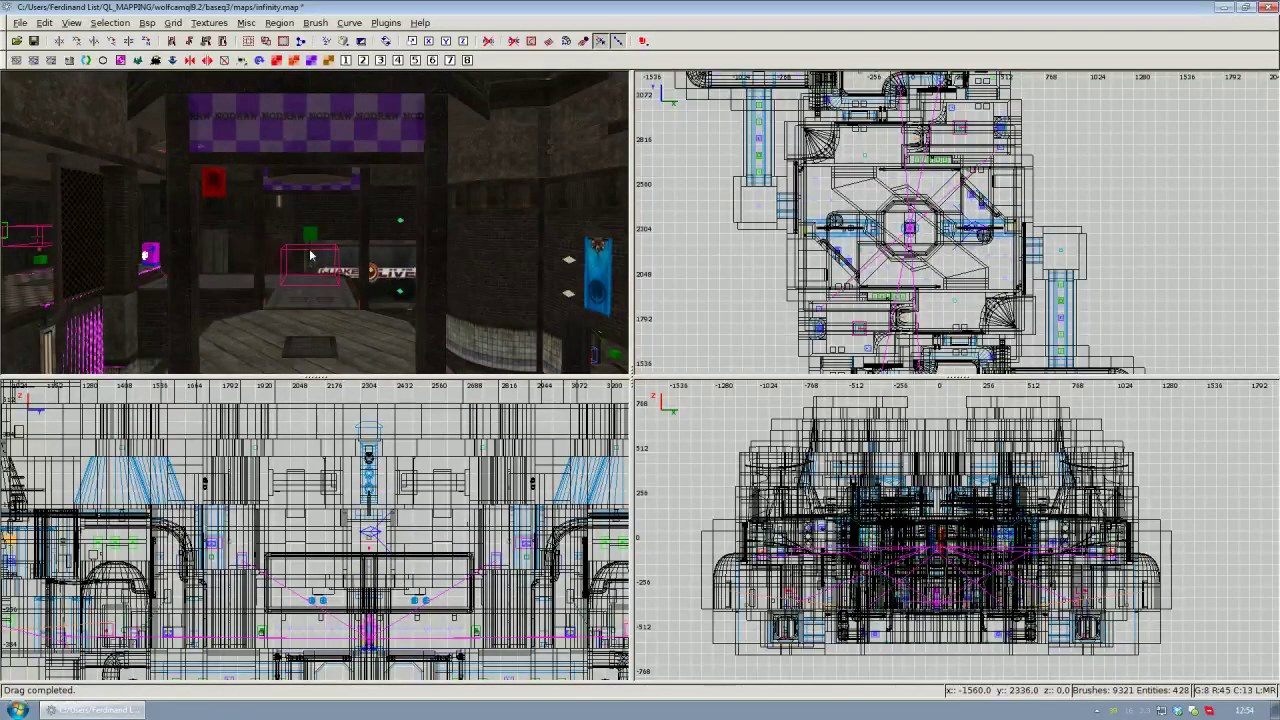
right_drag(311, 256, 314, 222)
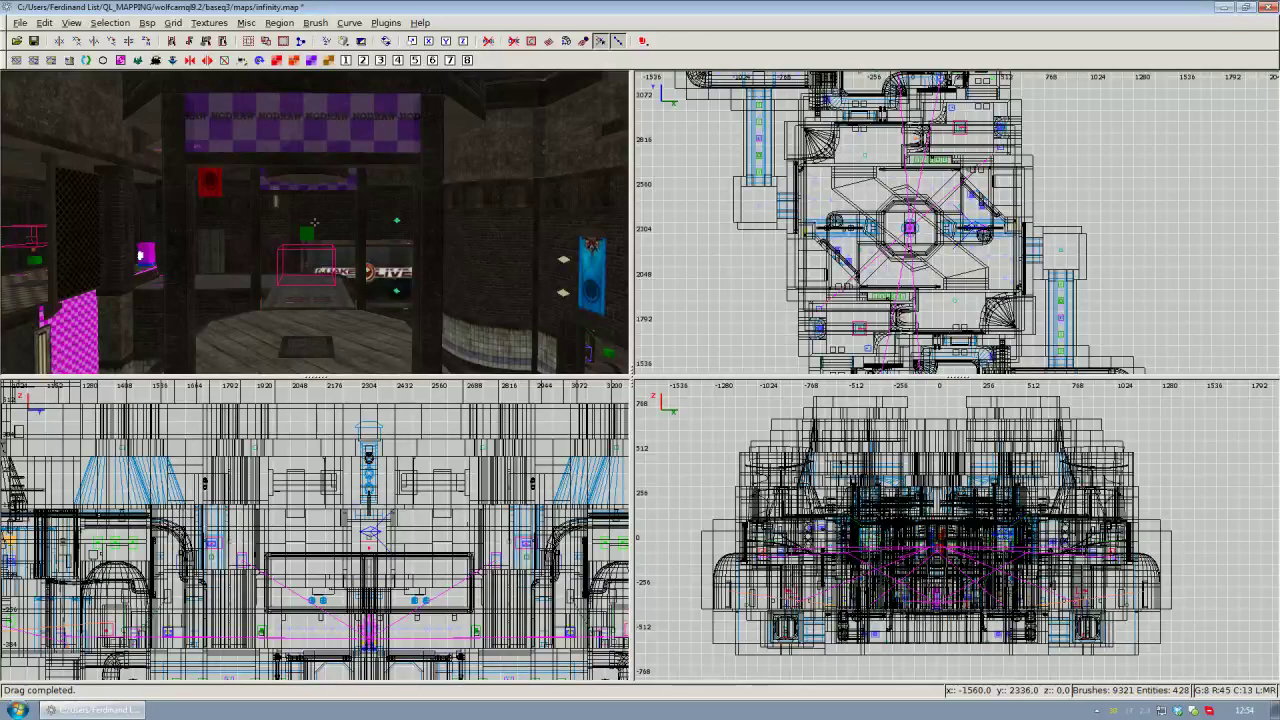
key(Right)
key(Left)
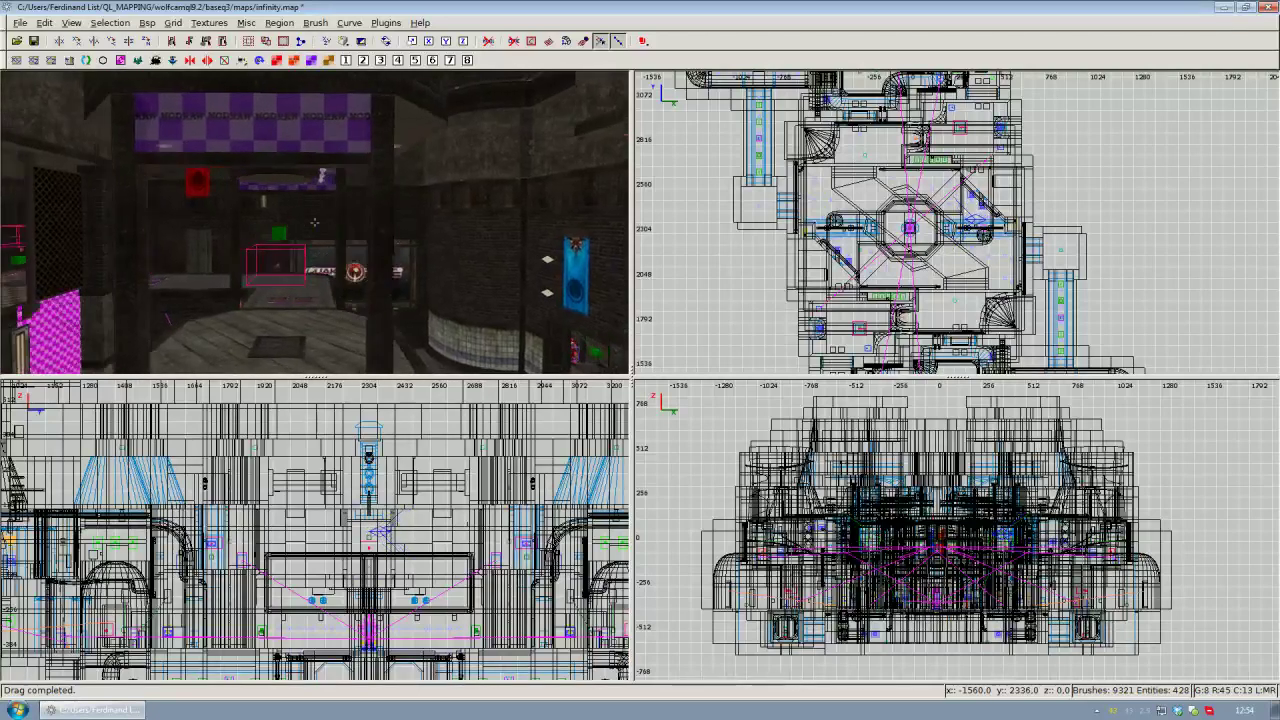
key(Left)
key(Right)
key(Down)
key(d)
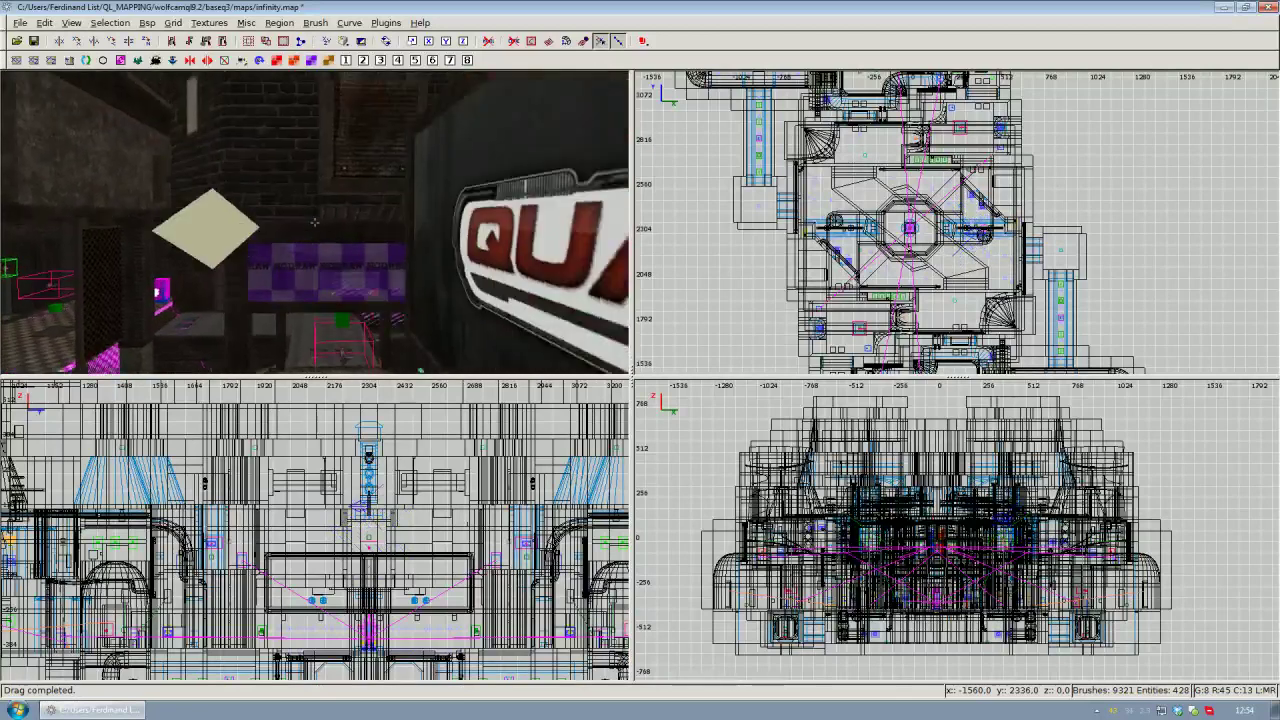
key(c)
key(Right)
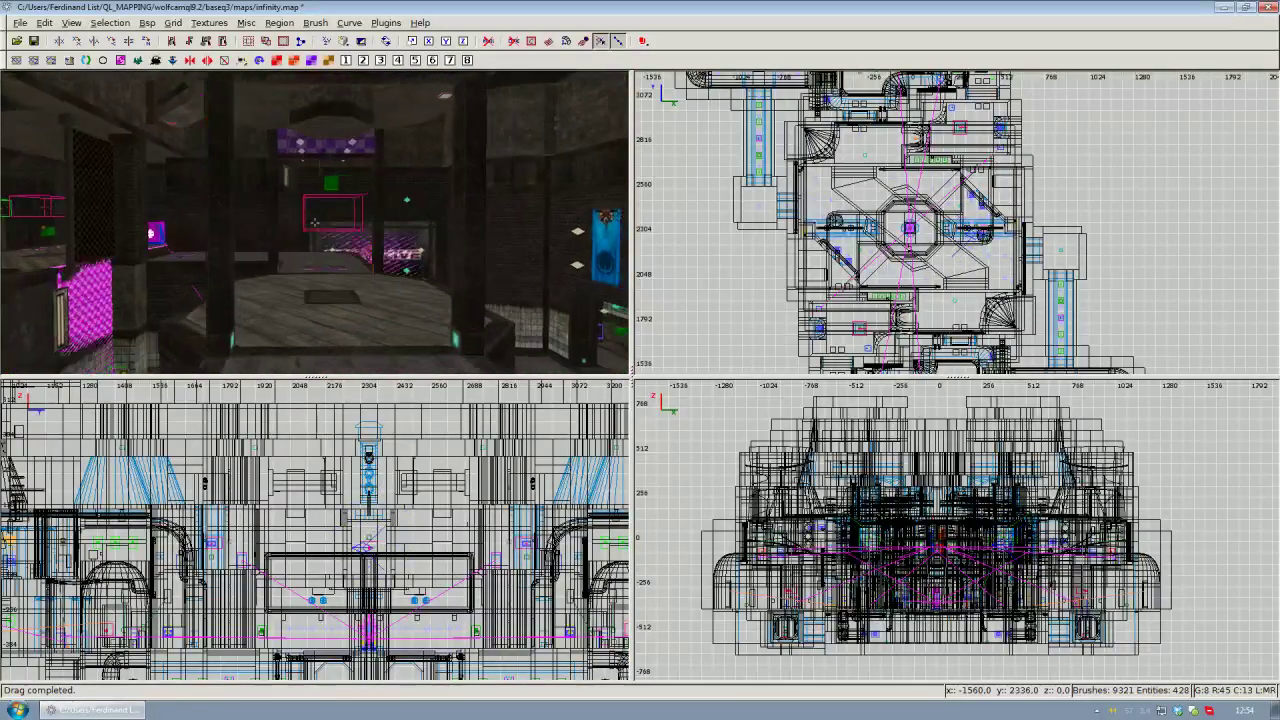
key(d)
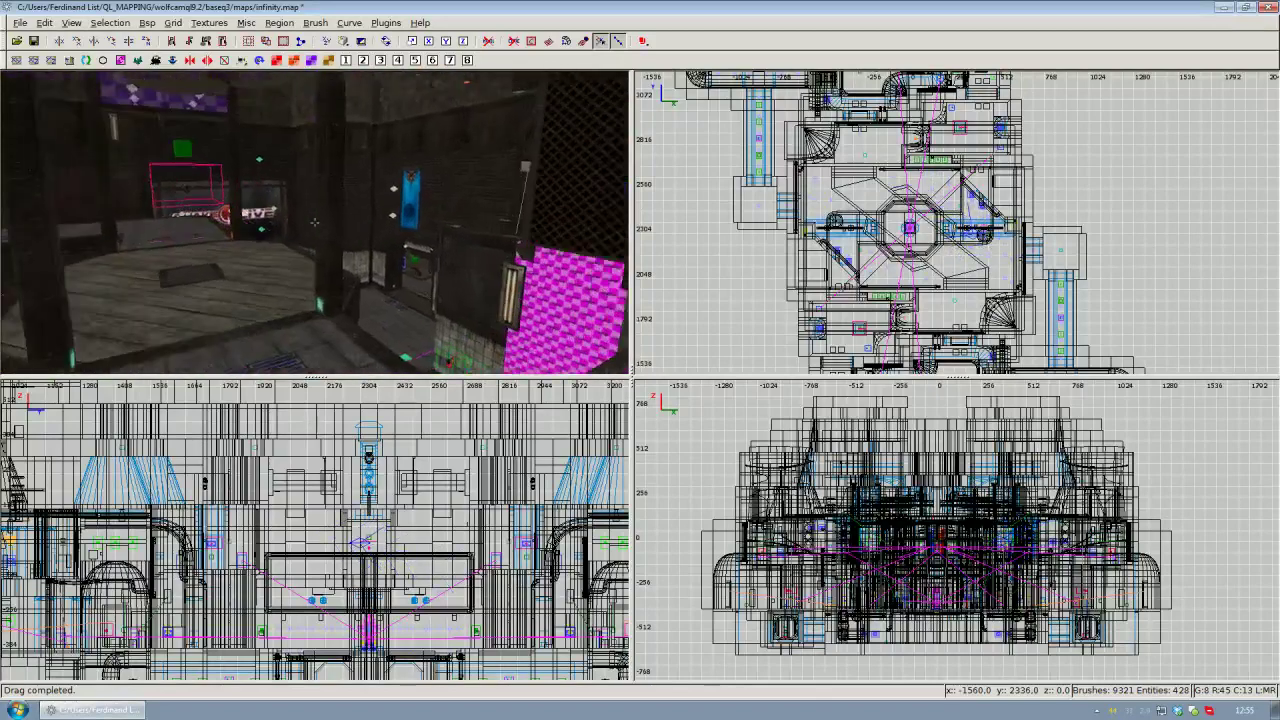
Step: Fly the camera around the central arena, turning toward both side walls and backing away from the wooden platform
right_click(314, 222)
right_click(331, 224)
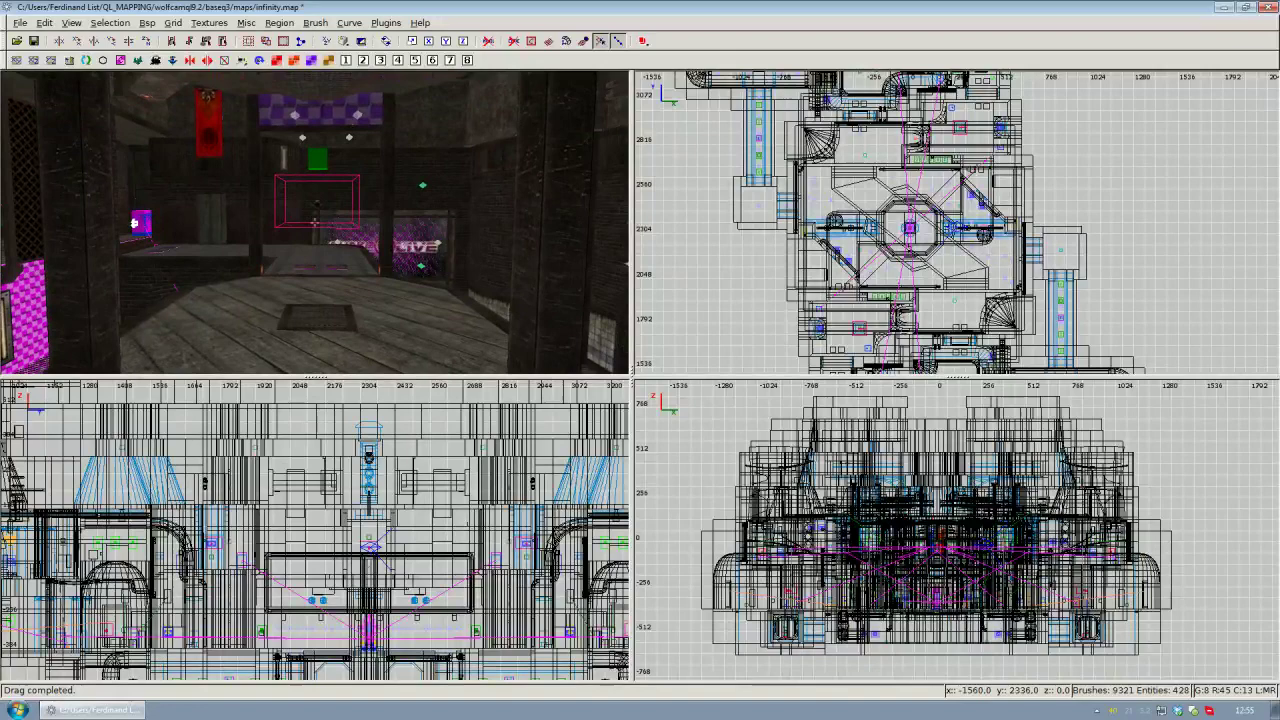
key(Right)
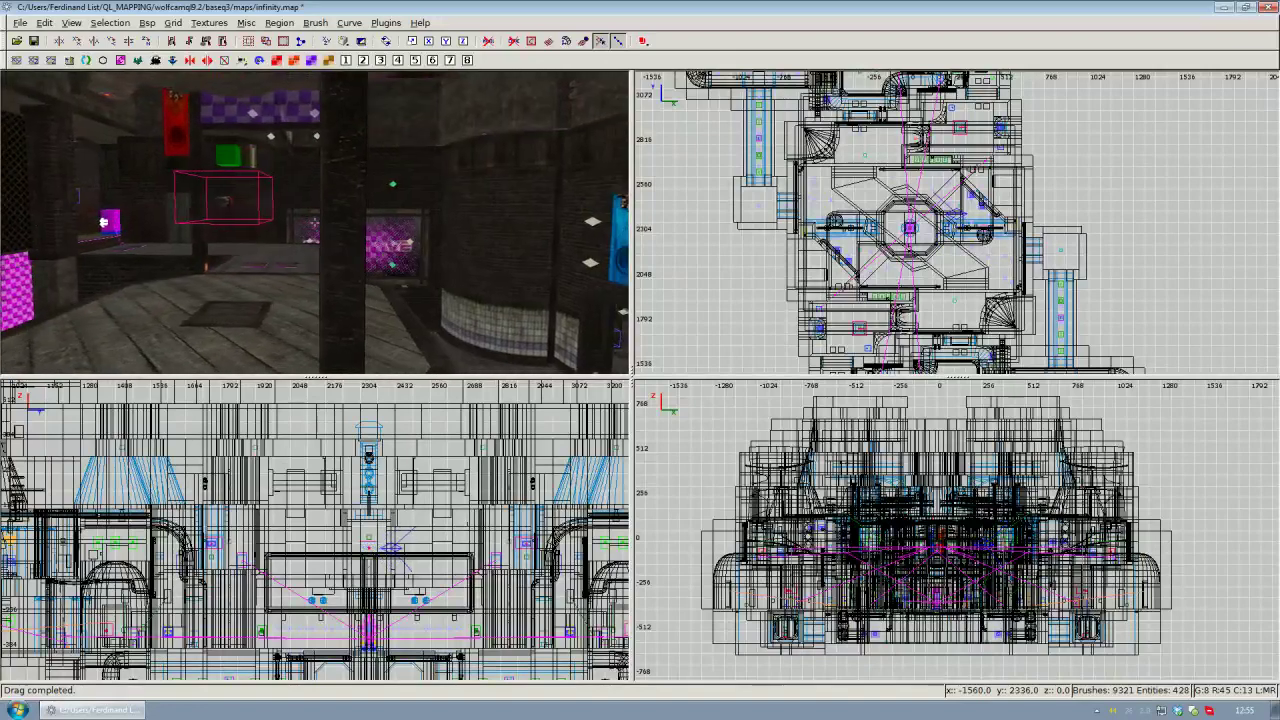
key(Left)
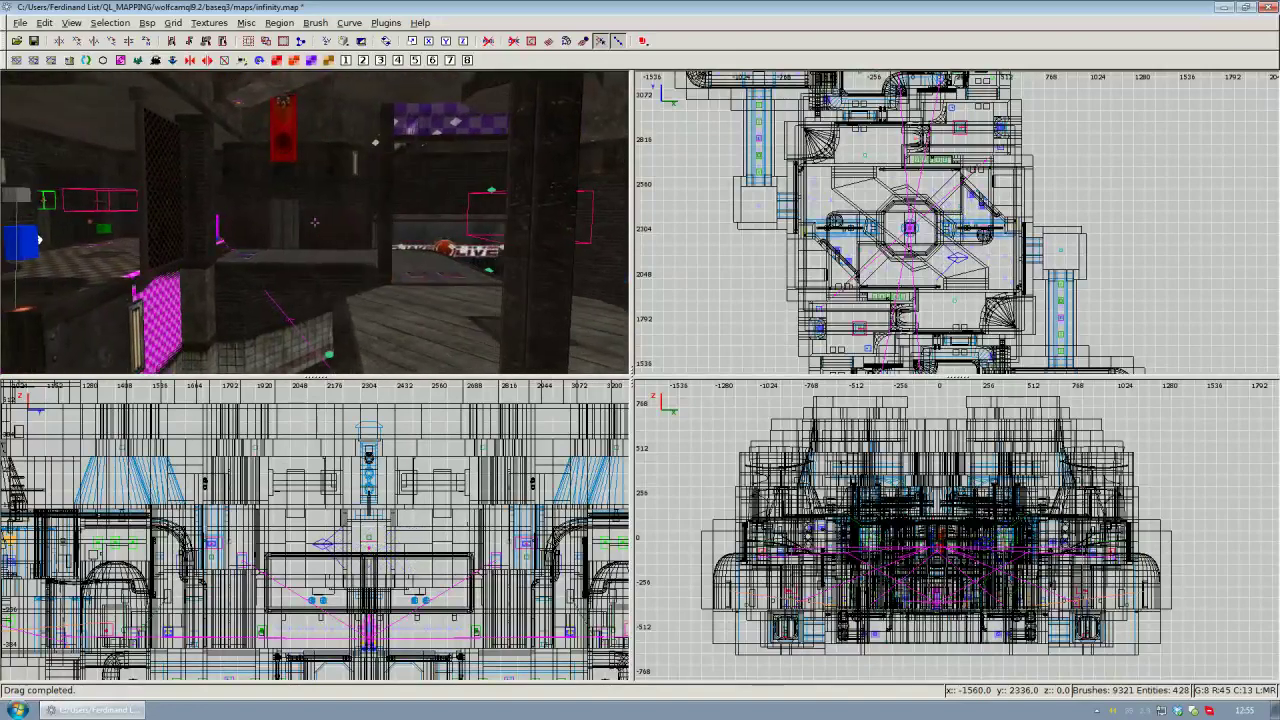
key(Up)
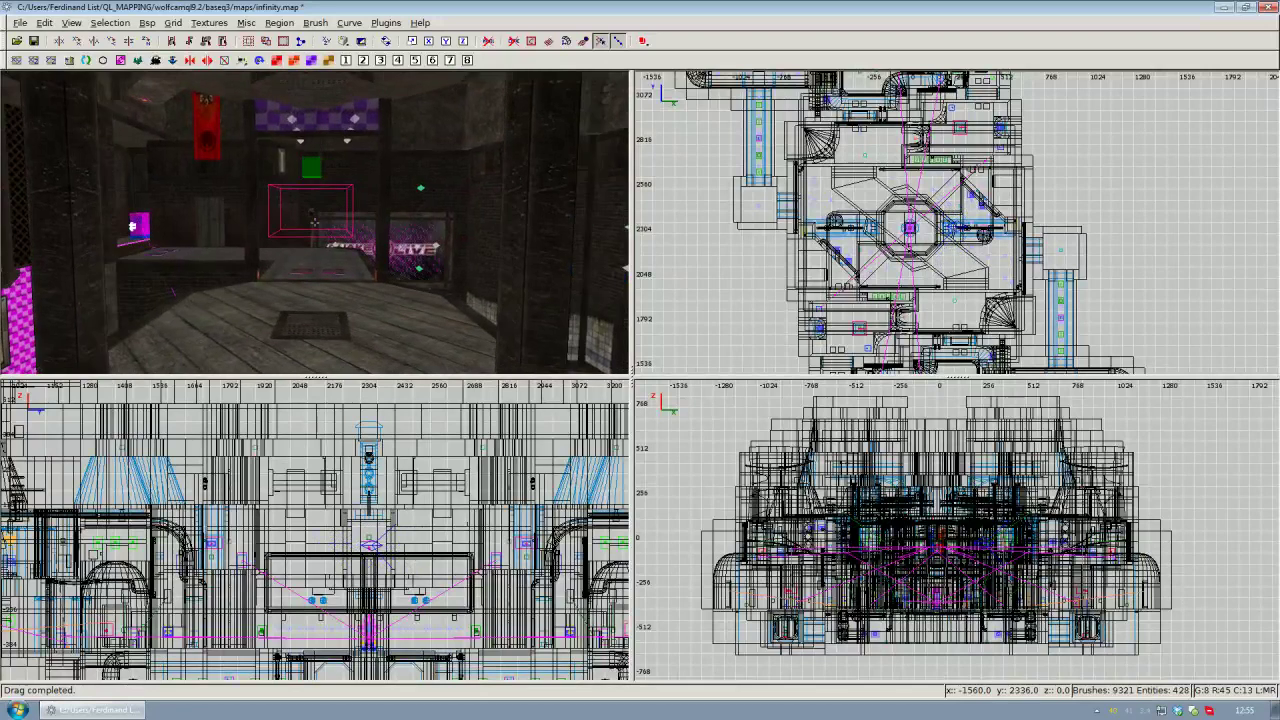
key(Down)
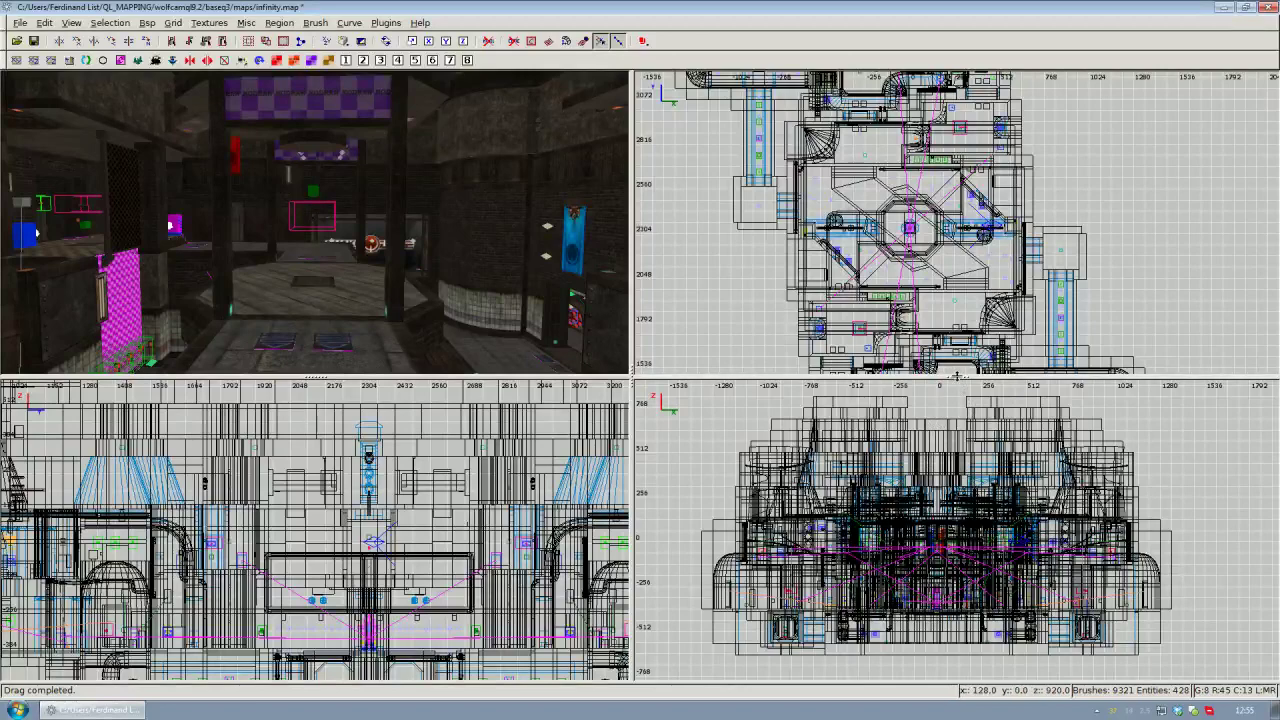
Step: Adjust the dividers between the four views, making the camera and side-view column slightly narrower
mouse_move(957, 377)
mouse_down()
mouse_move(976, 82)
mouse_move(968, 377)
mouse_up()
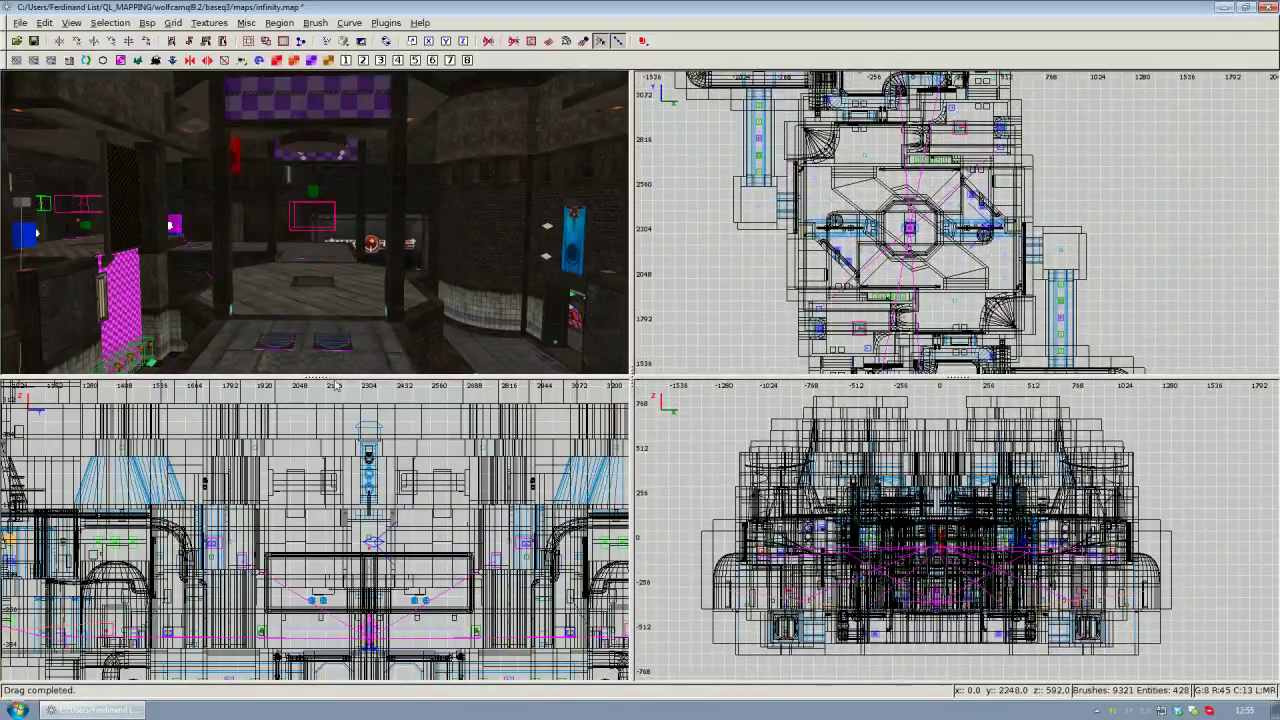
drag(330, 377, 419, 375)
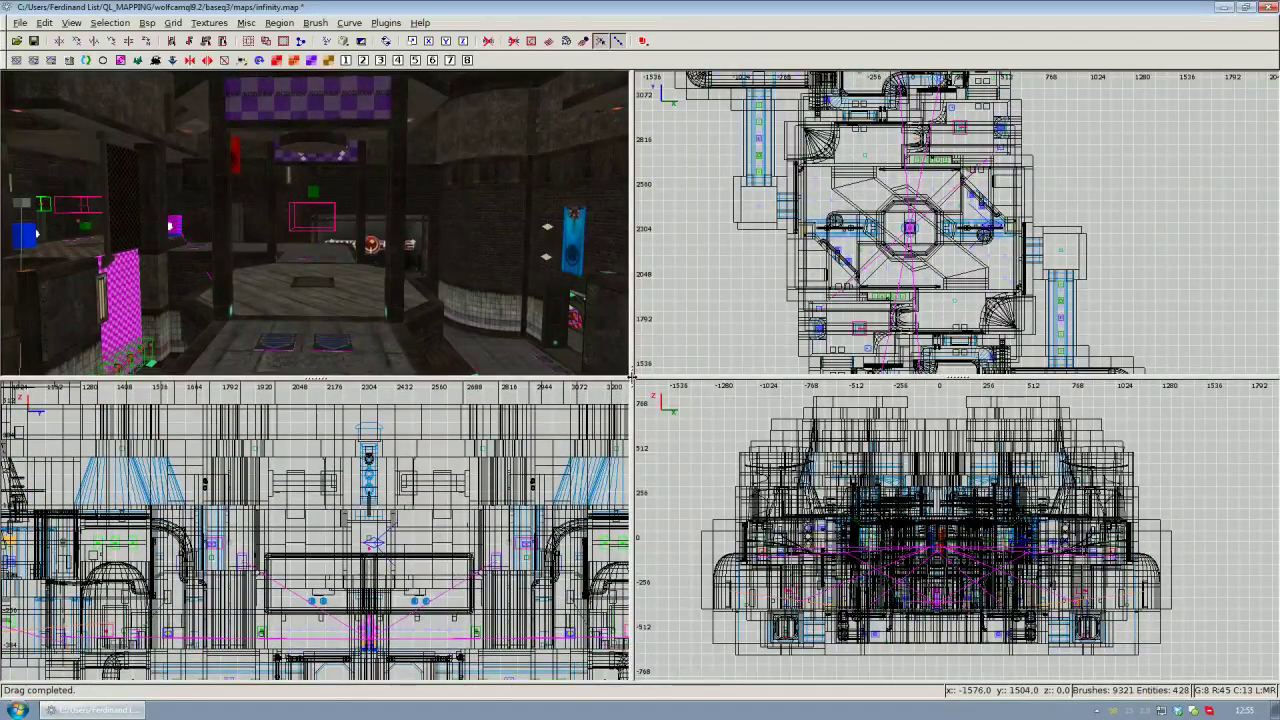
mouse_move(632, 504)
mouse_down()
mouse_move(805, 485)
mouse_move(615, 482)
mouse_move(627, 481)
mouse_up()
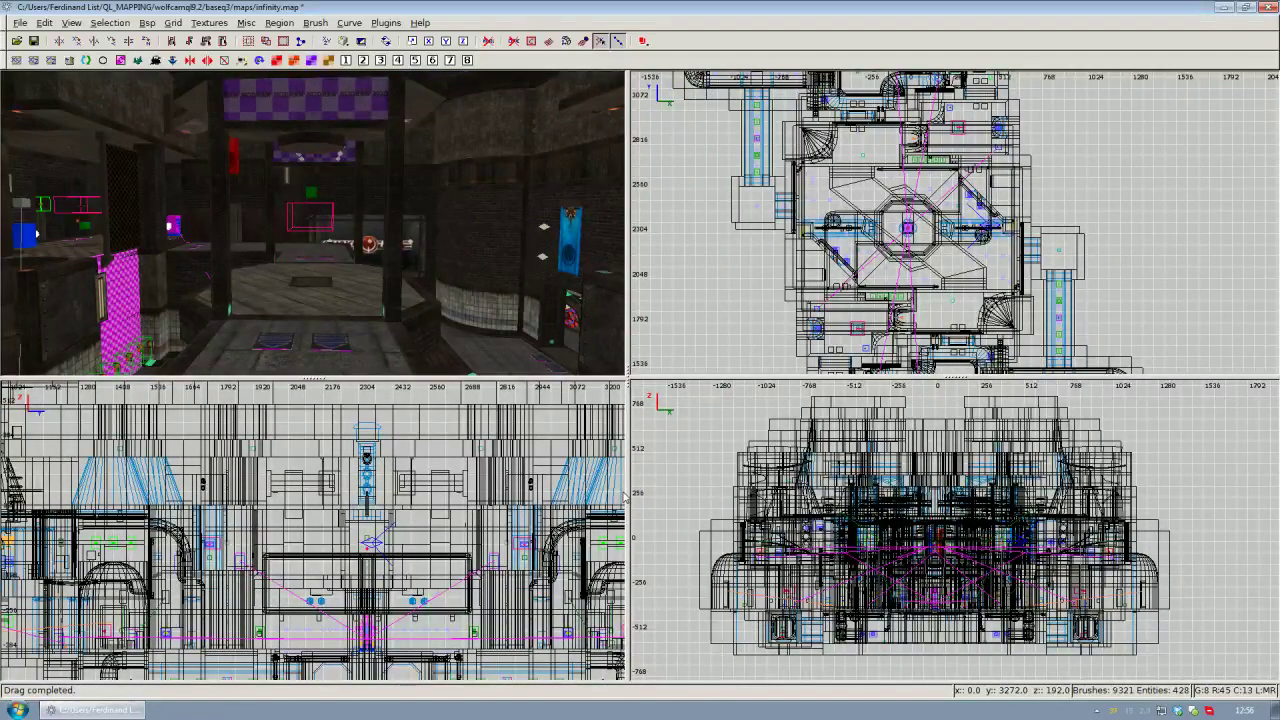
Step: Examine the octagonal wooden floor in the camera view from close up, farther back and above
right_click(278, 214)
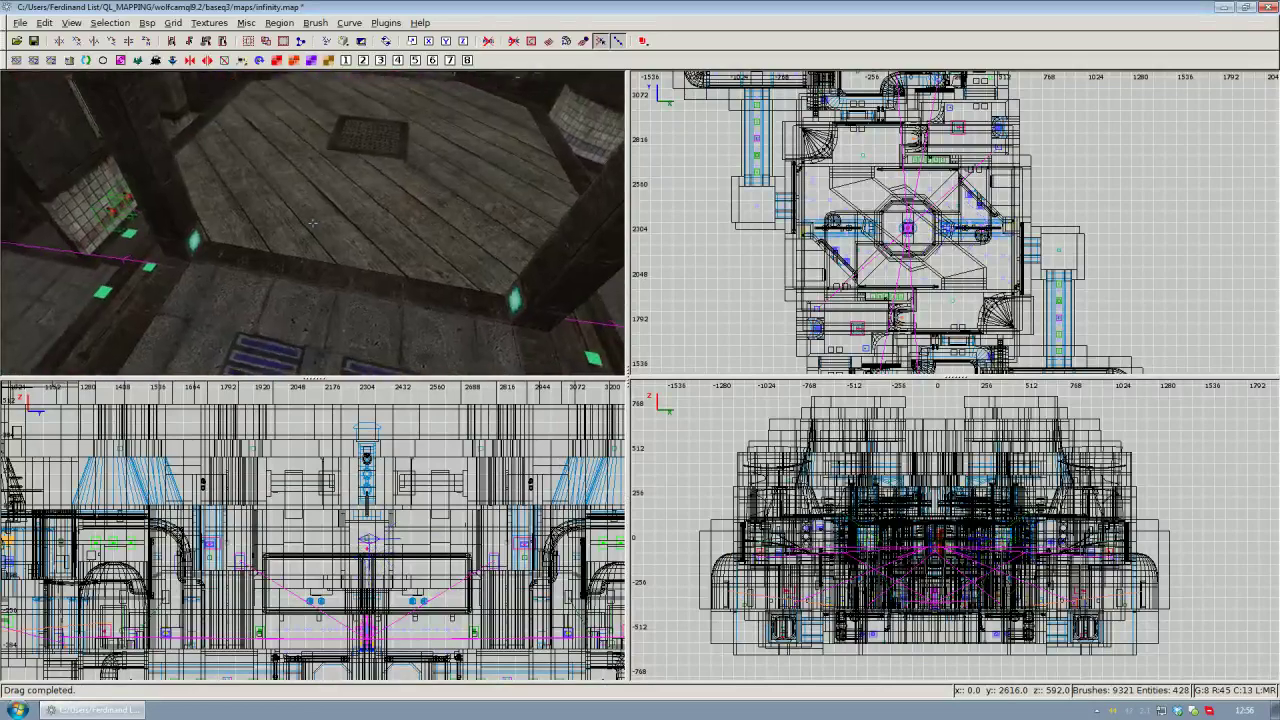
scroll(312, 222, up, 1)
right_click(312, 223)
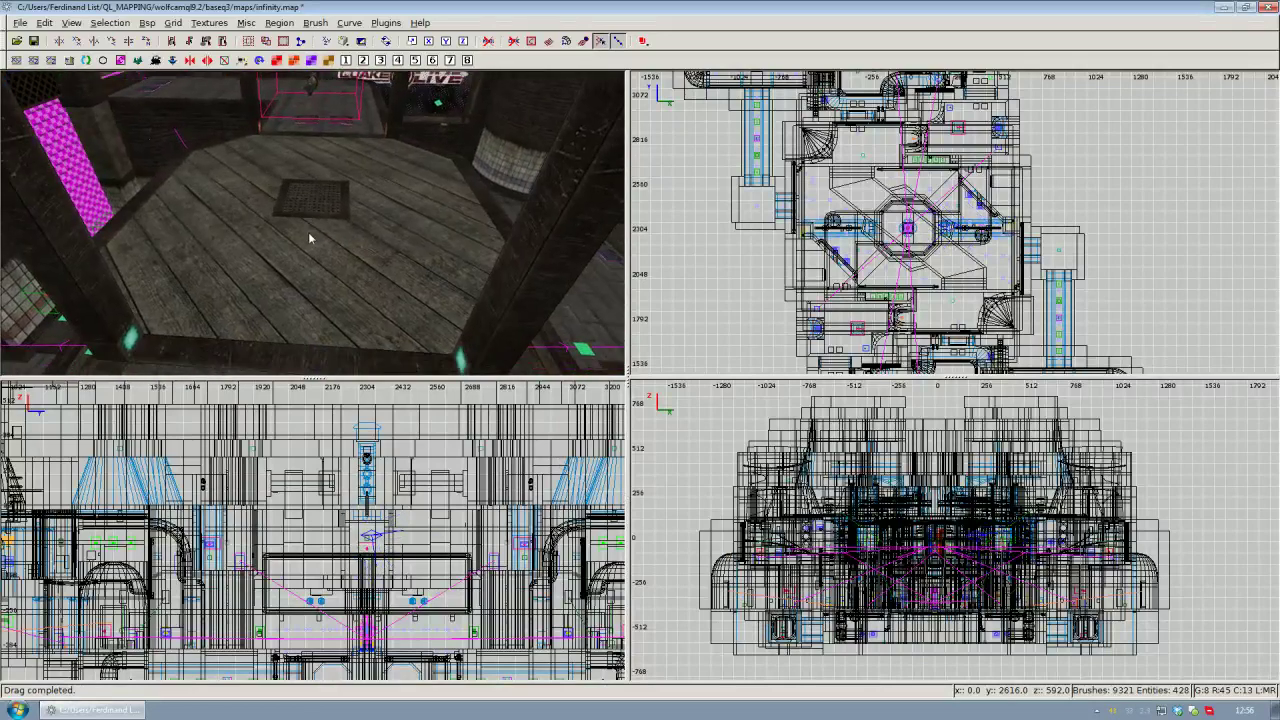
right_click(308, 232)
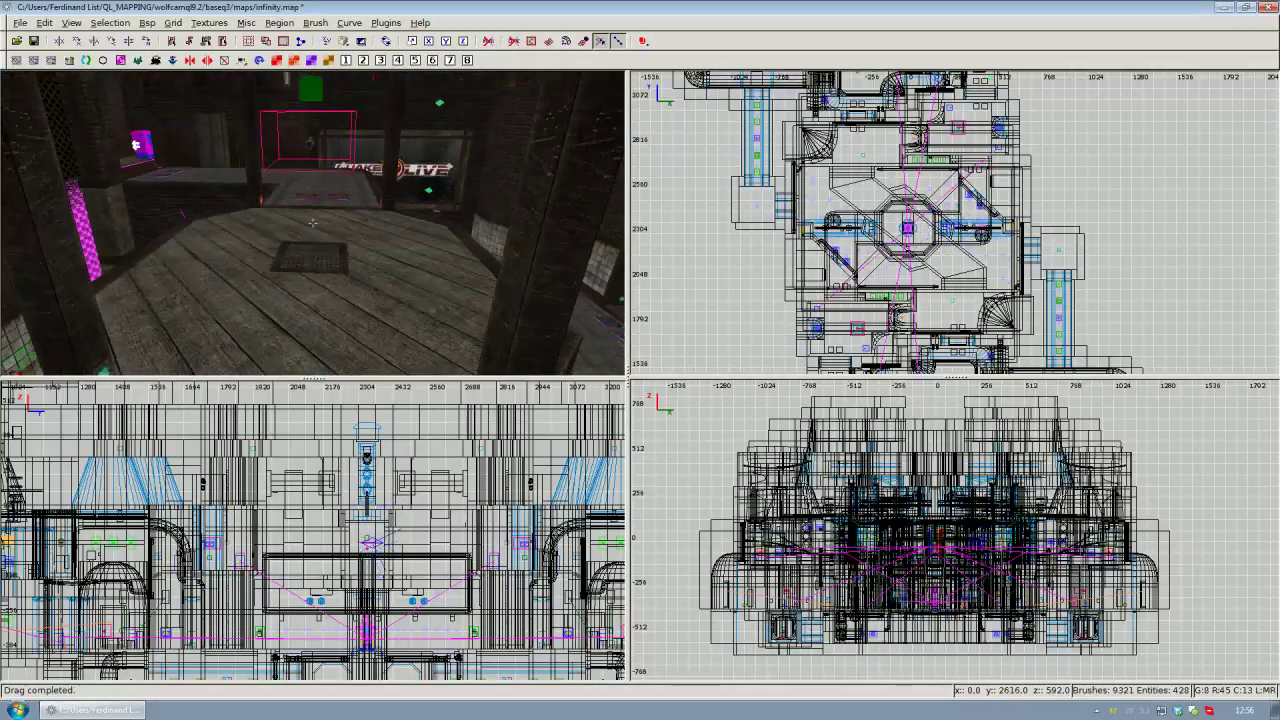
scroll(312, 223, down, 3)
right_click(312, 223)
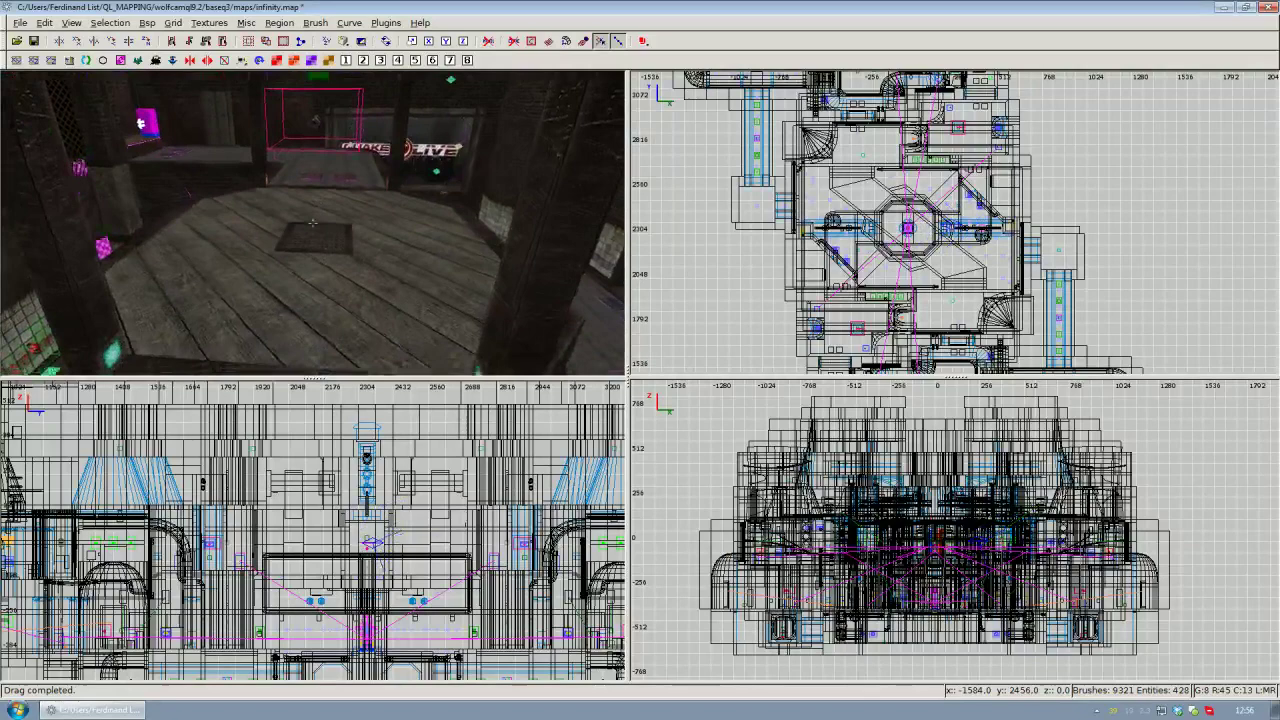
scroll(312, 223, down, 4)
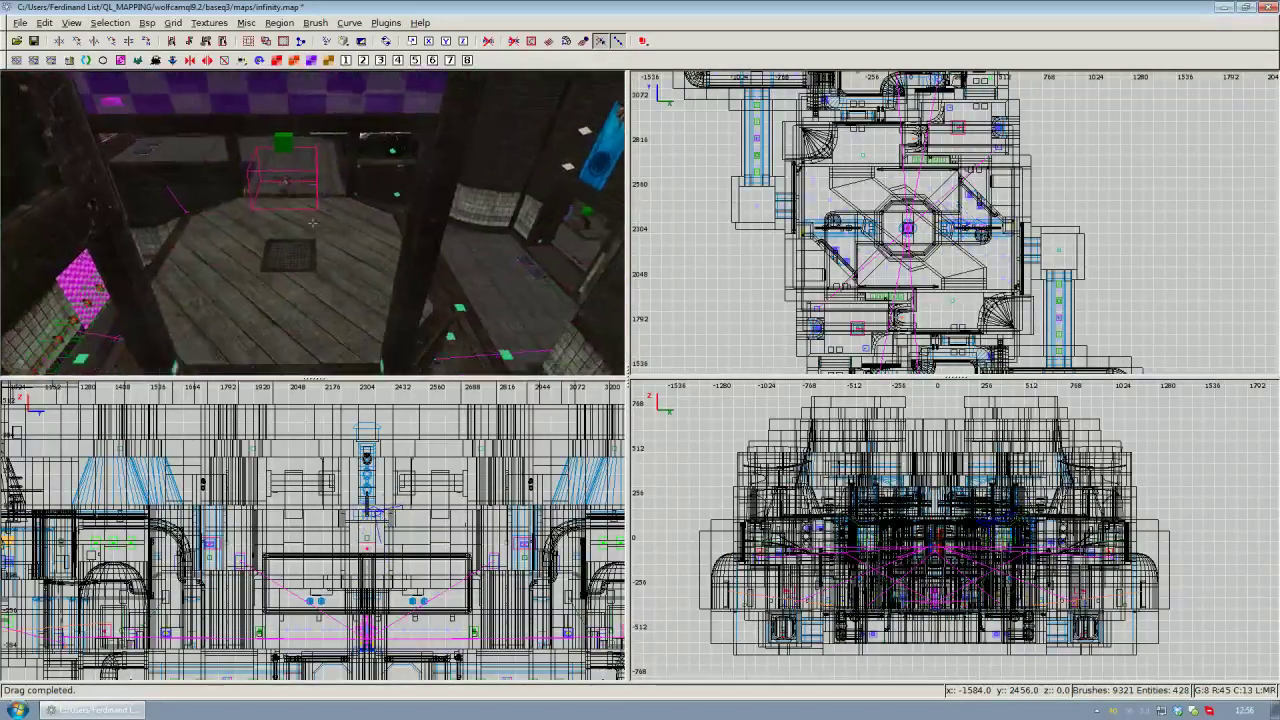
right_click(312, 222)
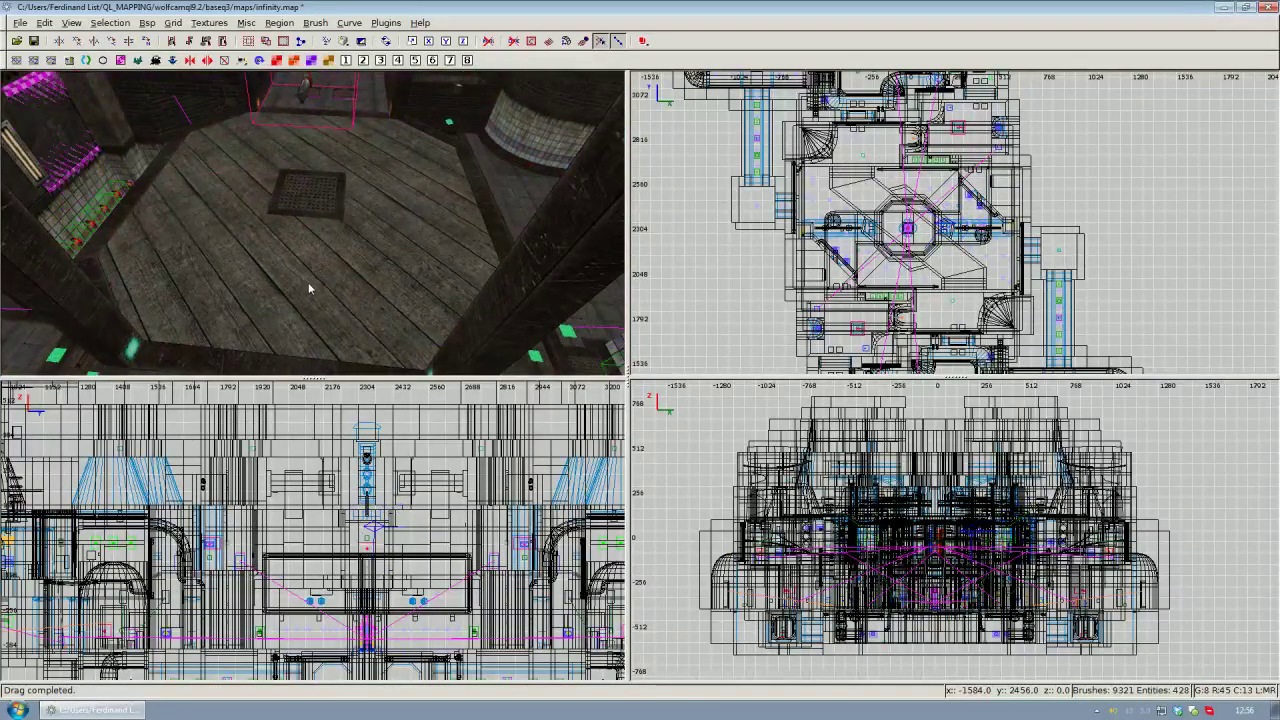
Step: Select the front wooden floor brush and the angled brush adjoining it in the camera view, and clear the selection
shift+click(311, 285)
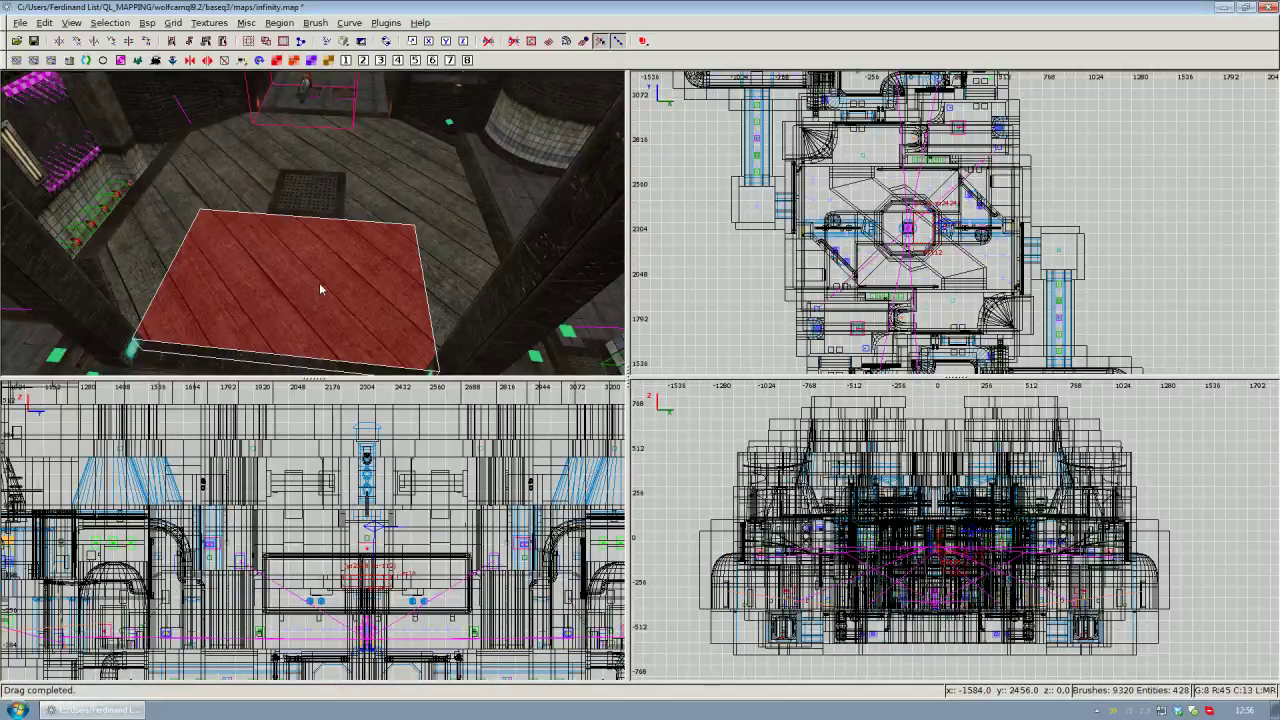
key(Escape)
key(ctrl+v)
shift+click(449, 264)
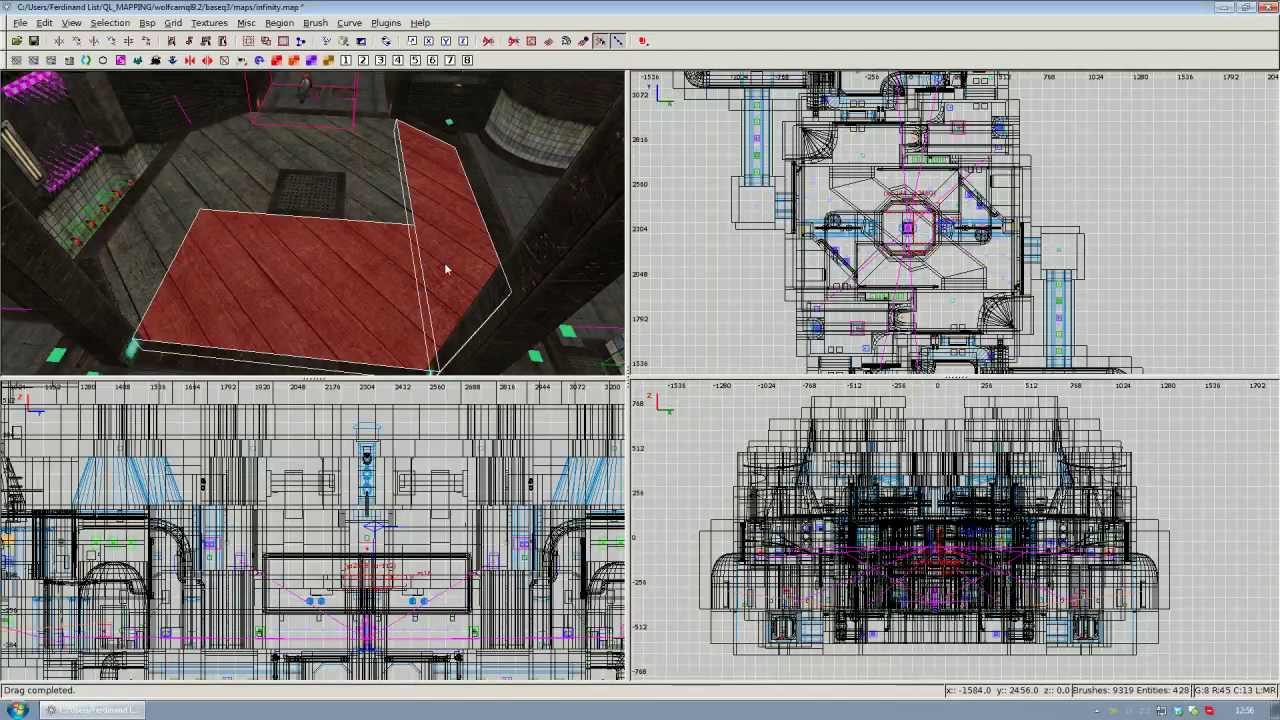
key(Escape)
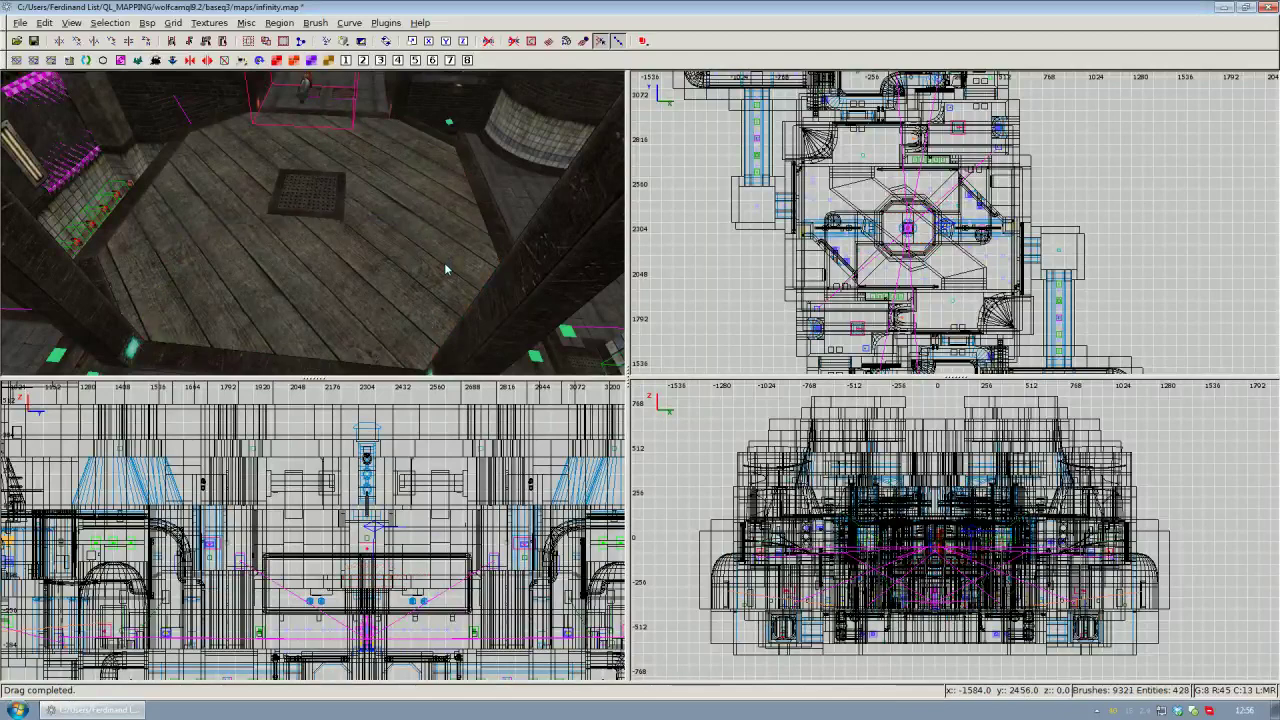
Step: Reselect both floor brushes, remove the angled one from the selection and add it back, and clear the selection
shift+click(290, 279)
key(ctrl+z)
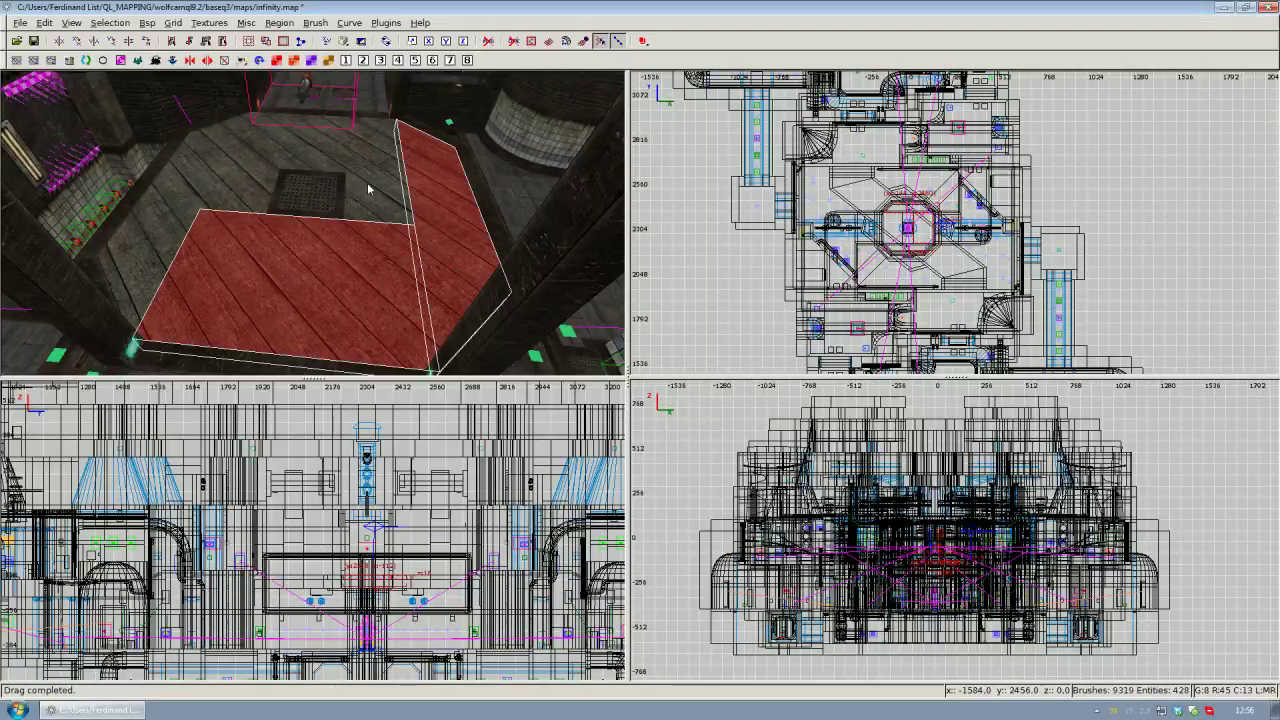
shift+click(436, 233)
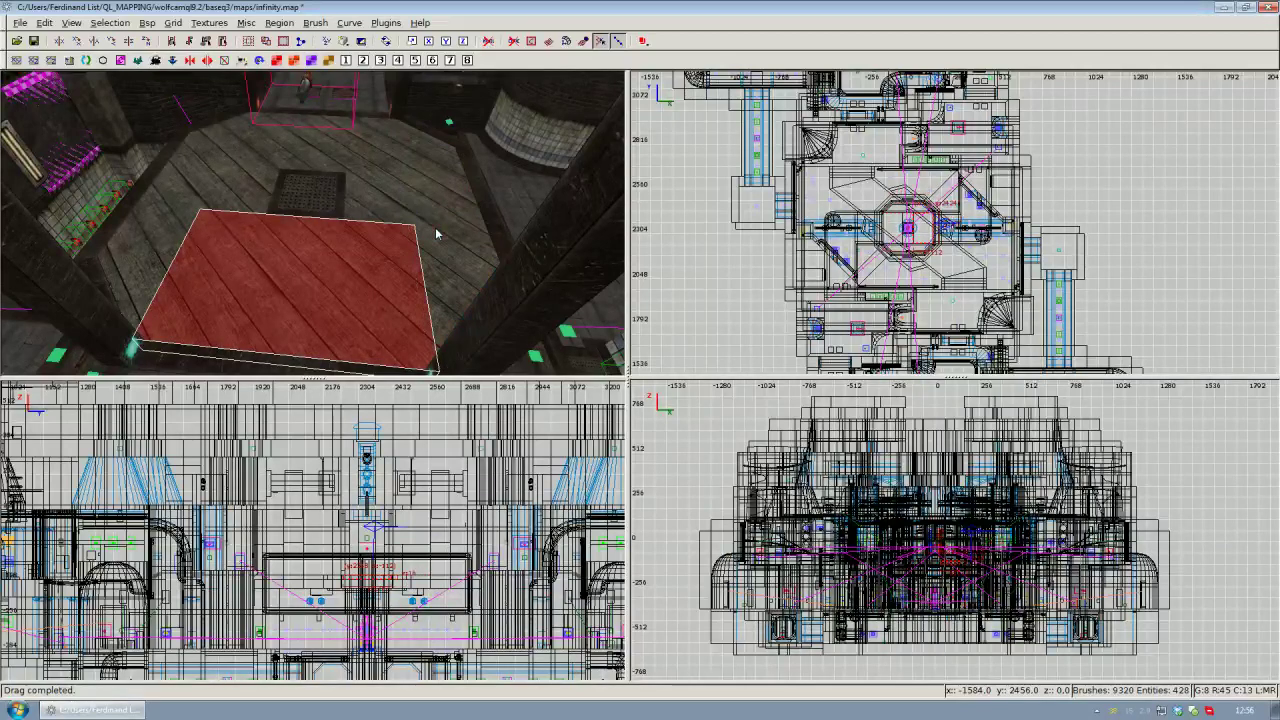
shift+click(436, 233)
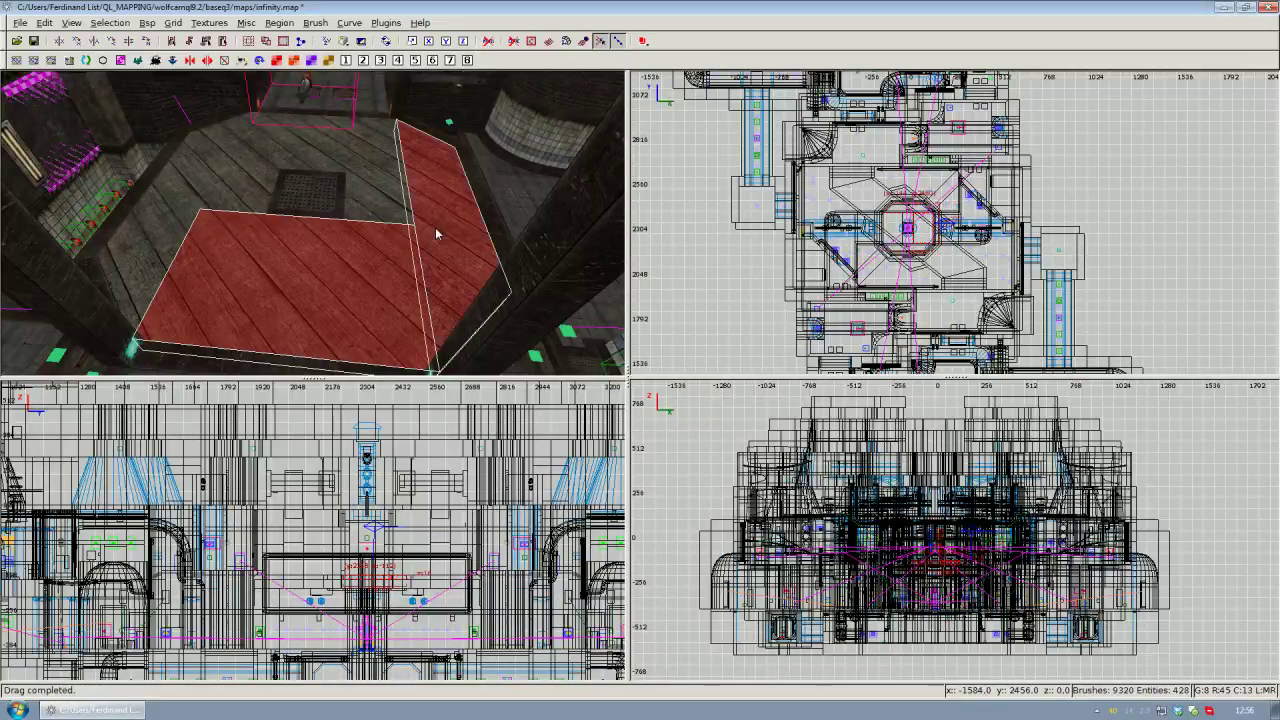
key(Escape)
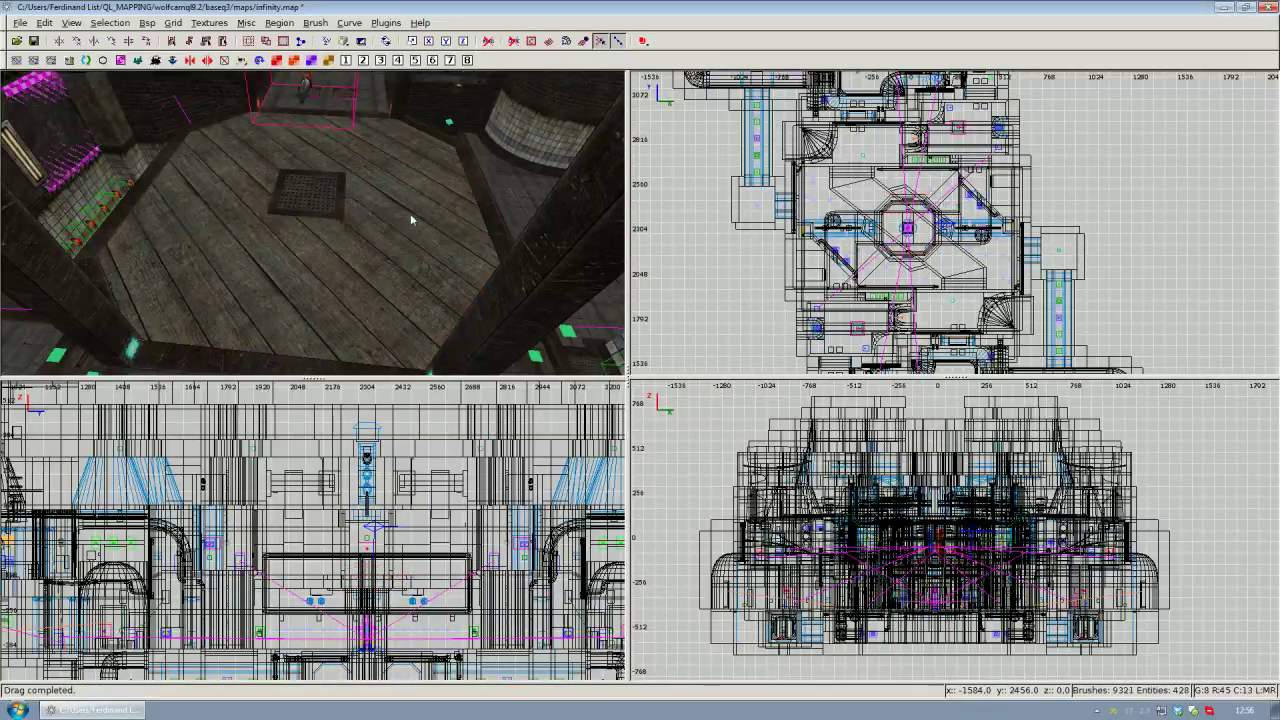
Step: Select the whole wooden post at the edge of the octagonal platform in the camera view and deselect it
right_click(411, 217)
key(Down)
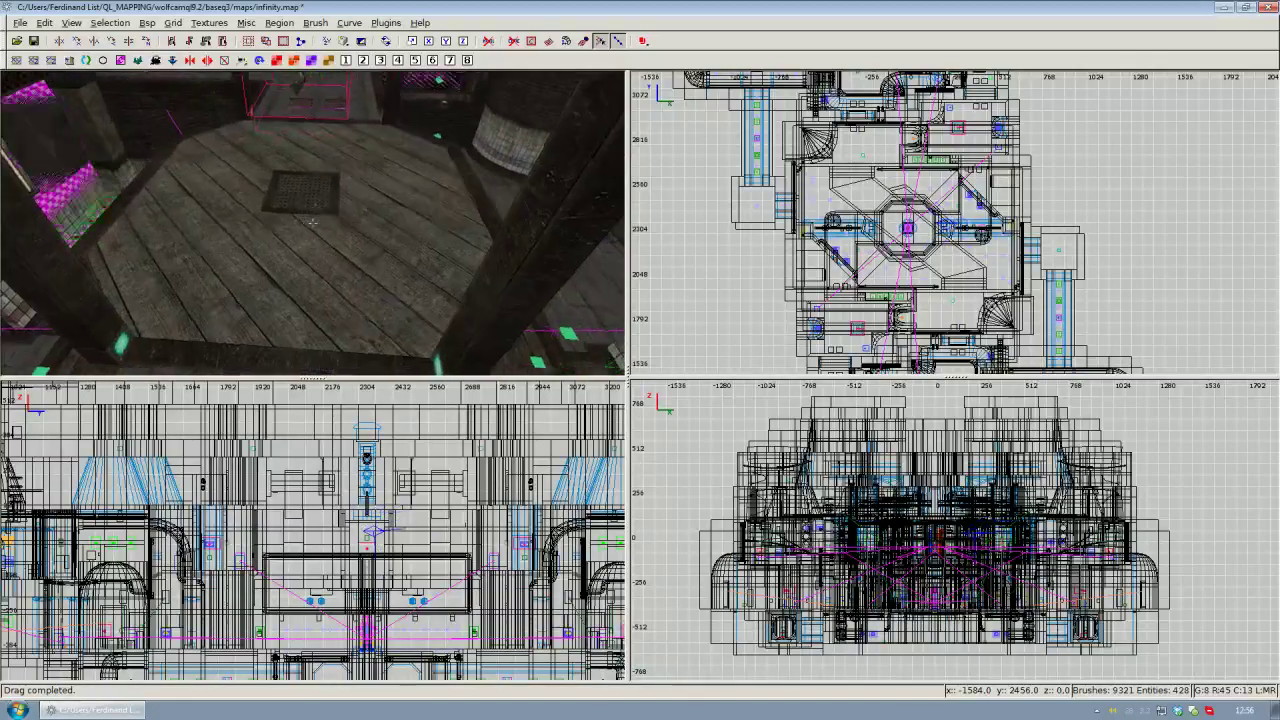
key(Down)
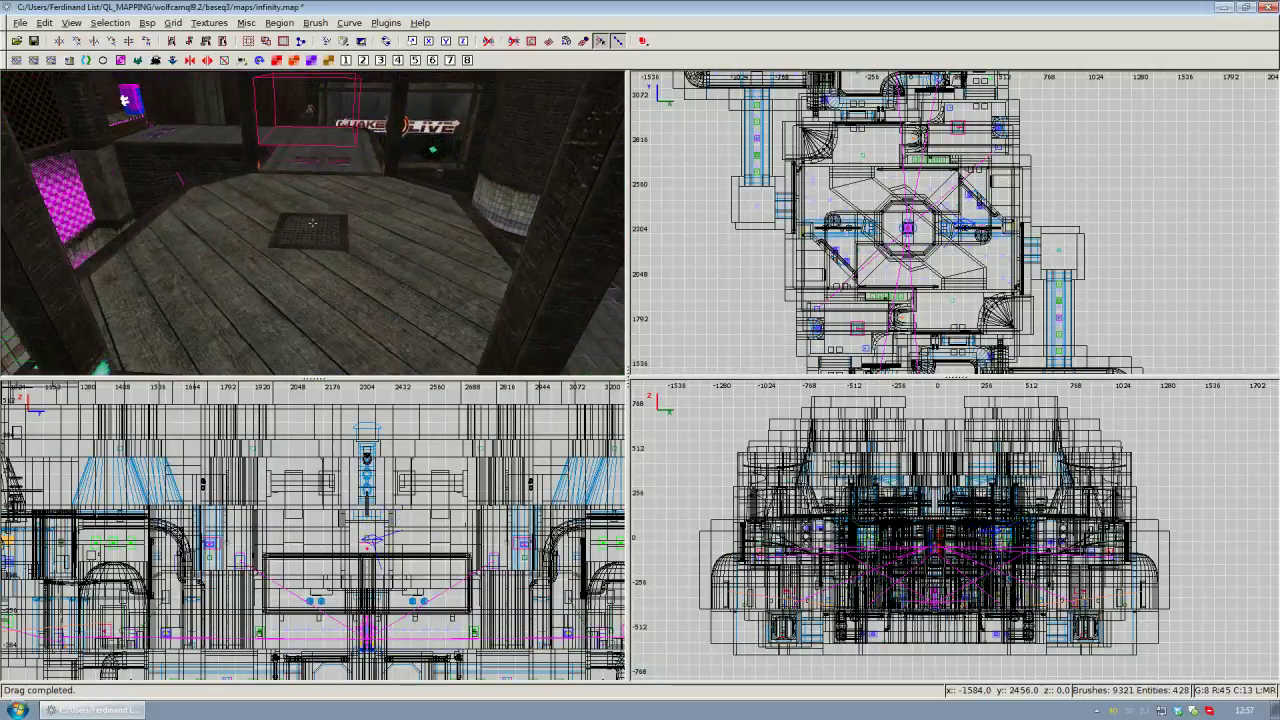
right_click(312, 223)
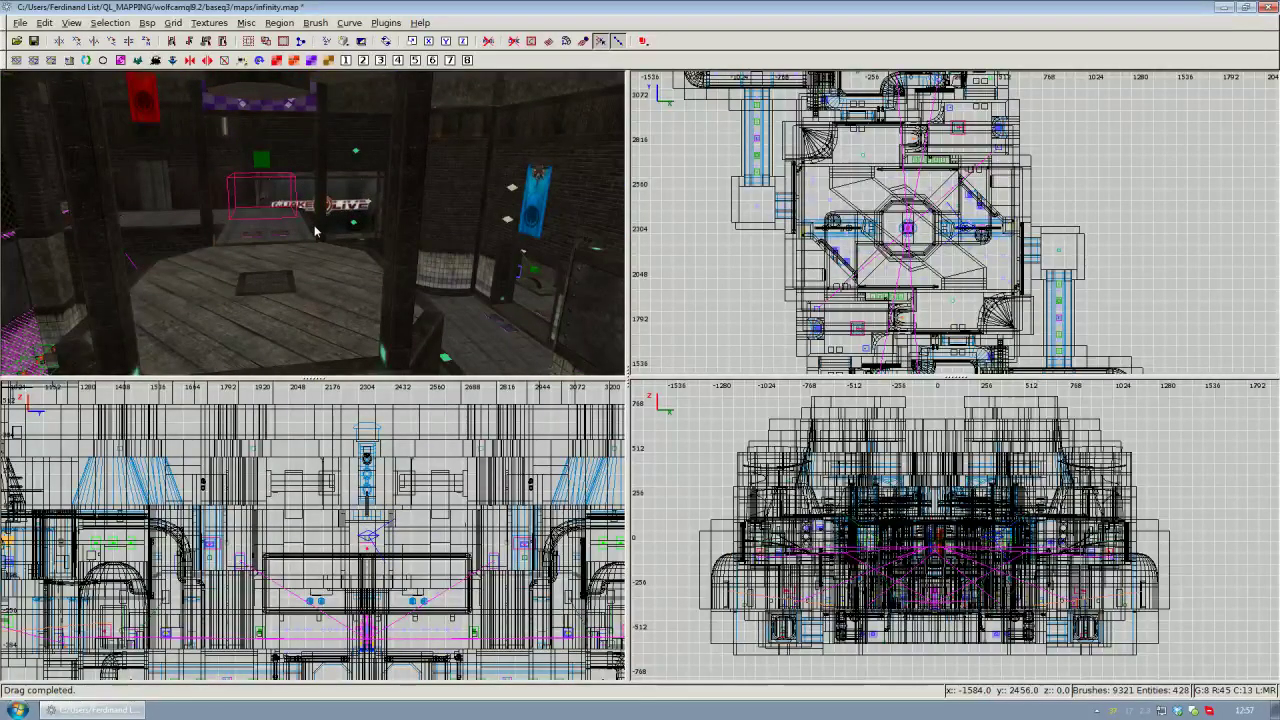
right_click(315, 231)
shift+click(320, 225)
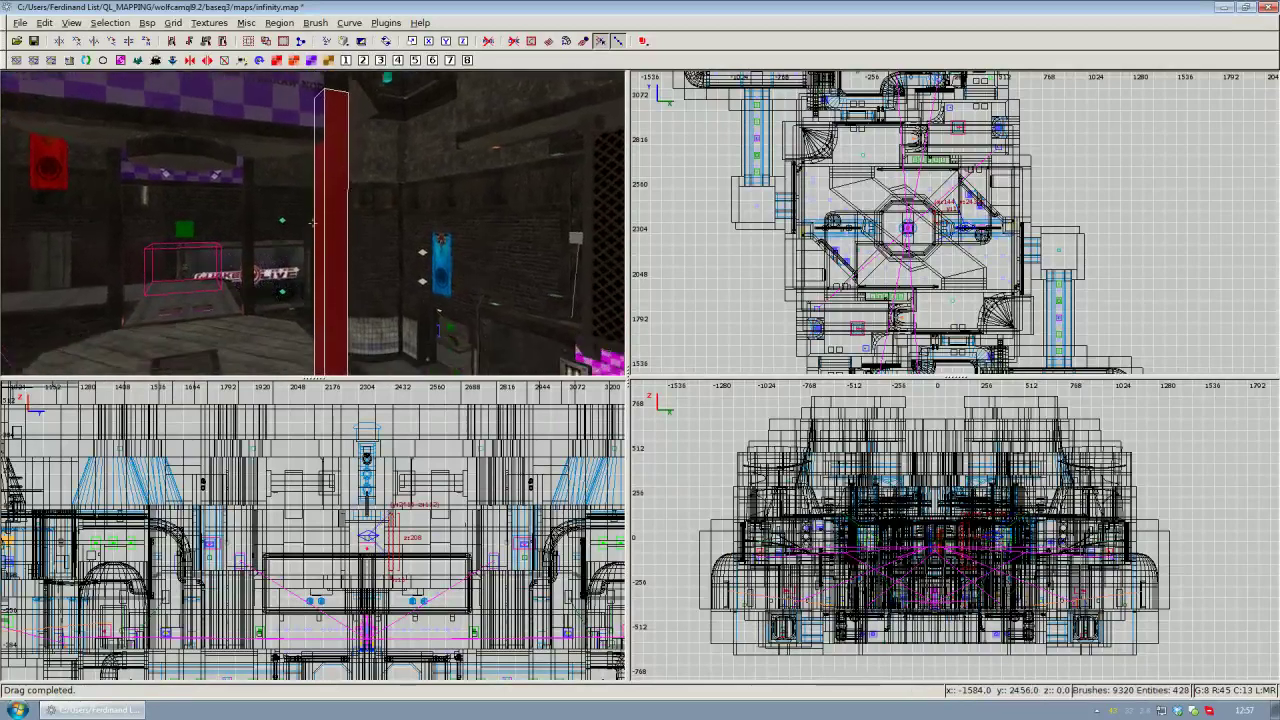
right_click(315, 231)
key(Escape)
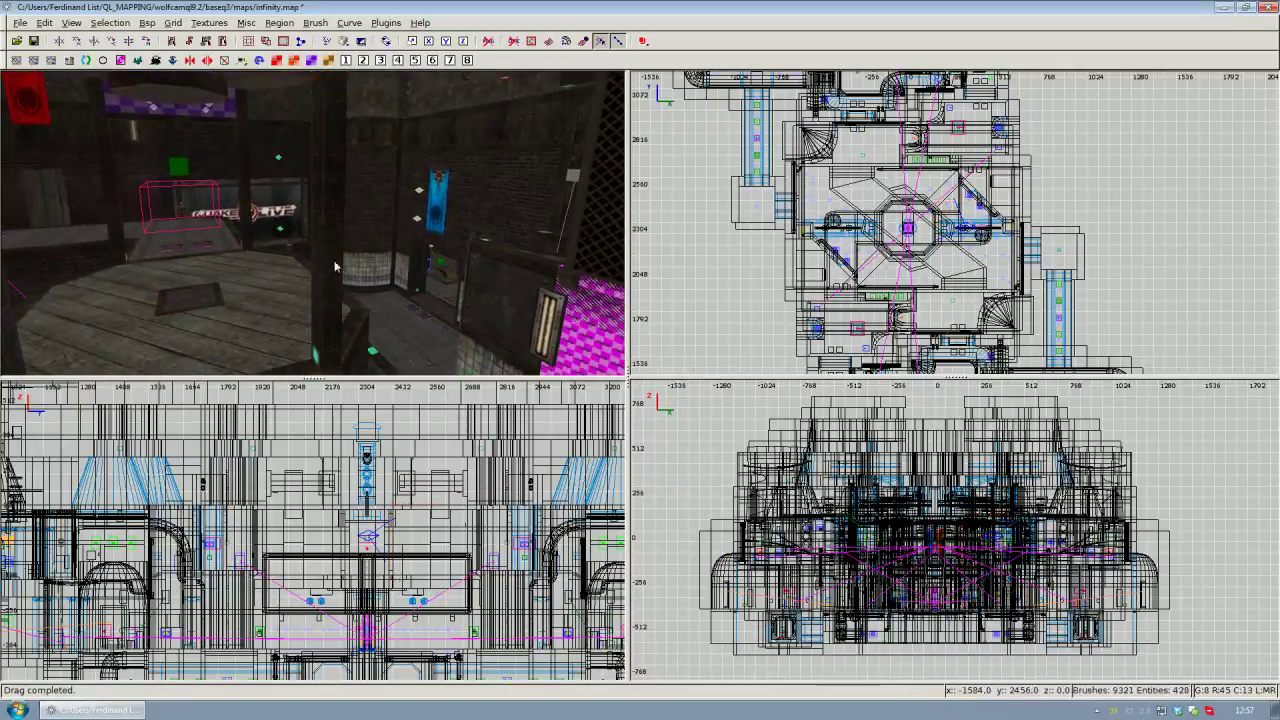
Step: Select a single face of the wooden post beside the platform instead of the whole brush, and clear the face selection
right_click(335, 264)
right_click(312, 230)
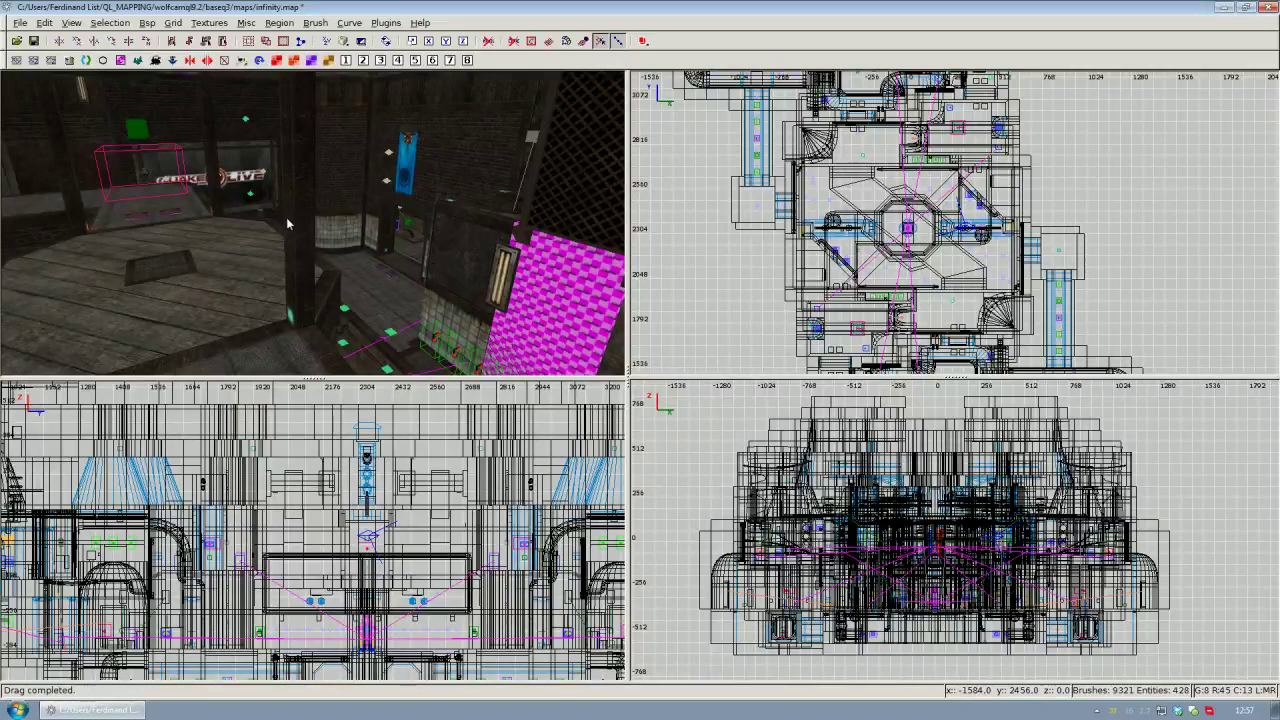
shift+click(288, 221)
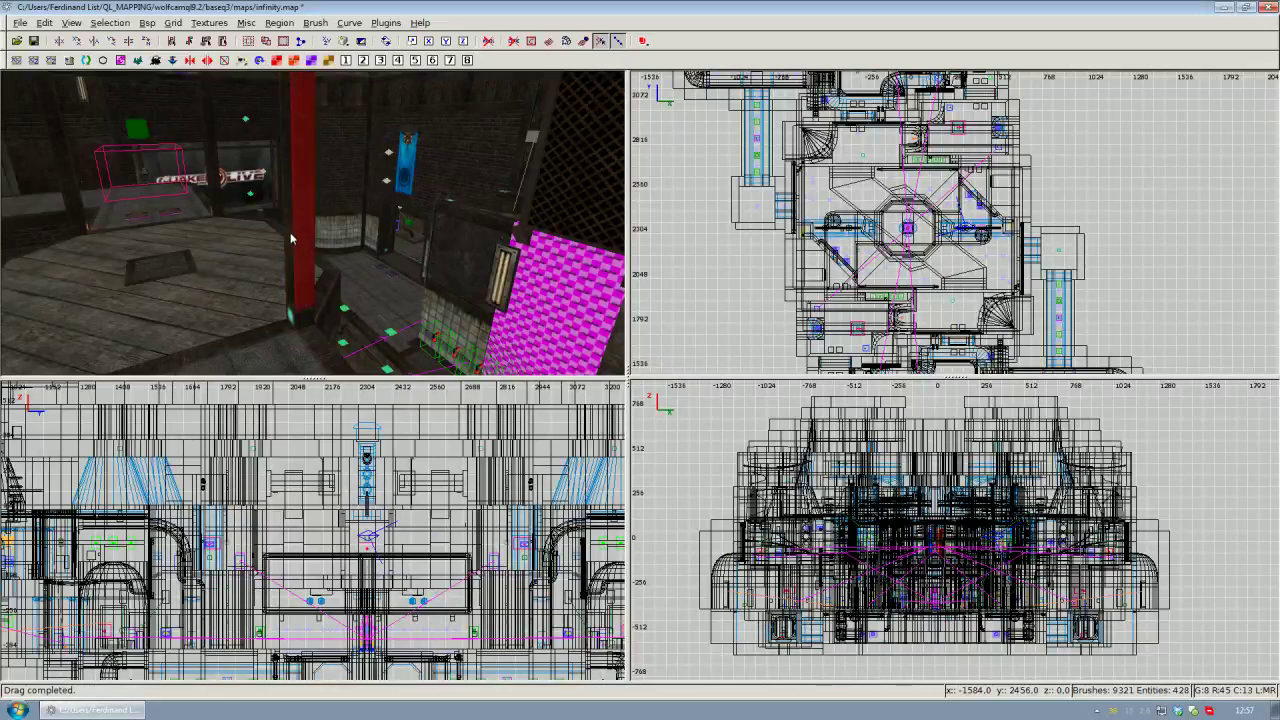
right_click(329, 249)
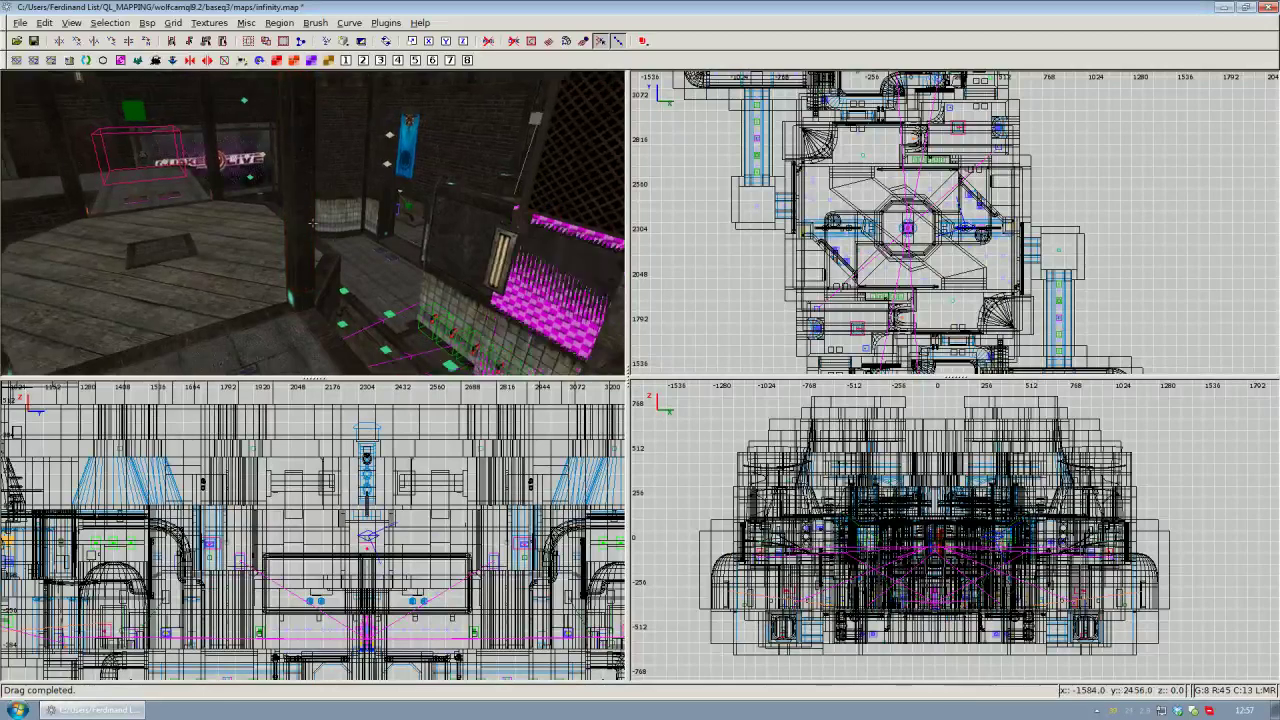
Step: Select several individual faces on two wooden posts around the platform from different camera angles, and clear the face selection
key(Up)
right_click(340, 238)
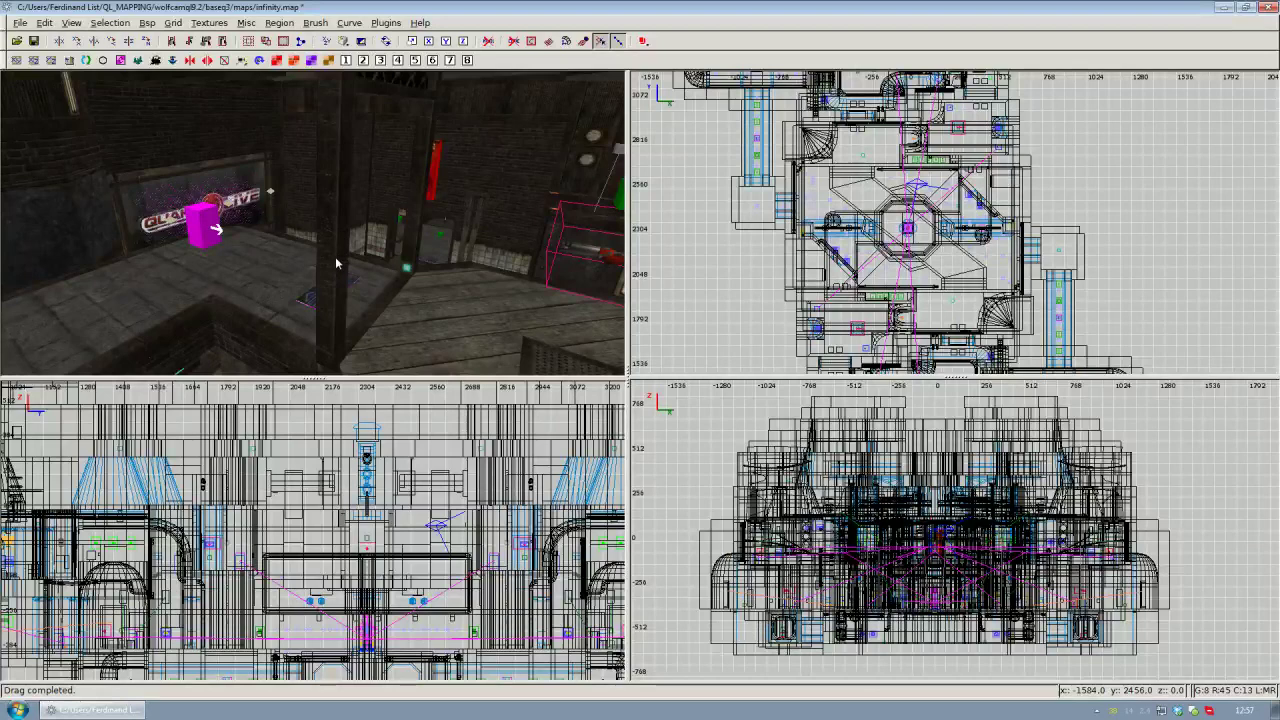
shift+click(327, 263)
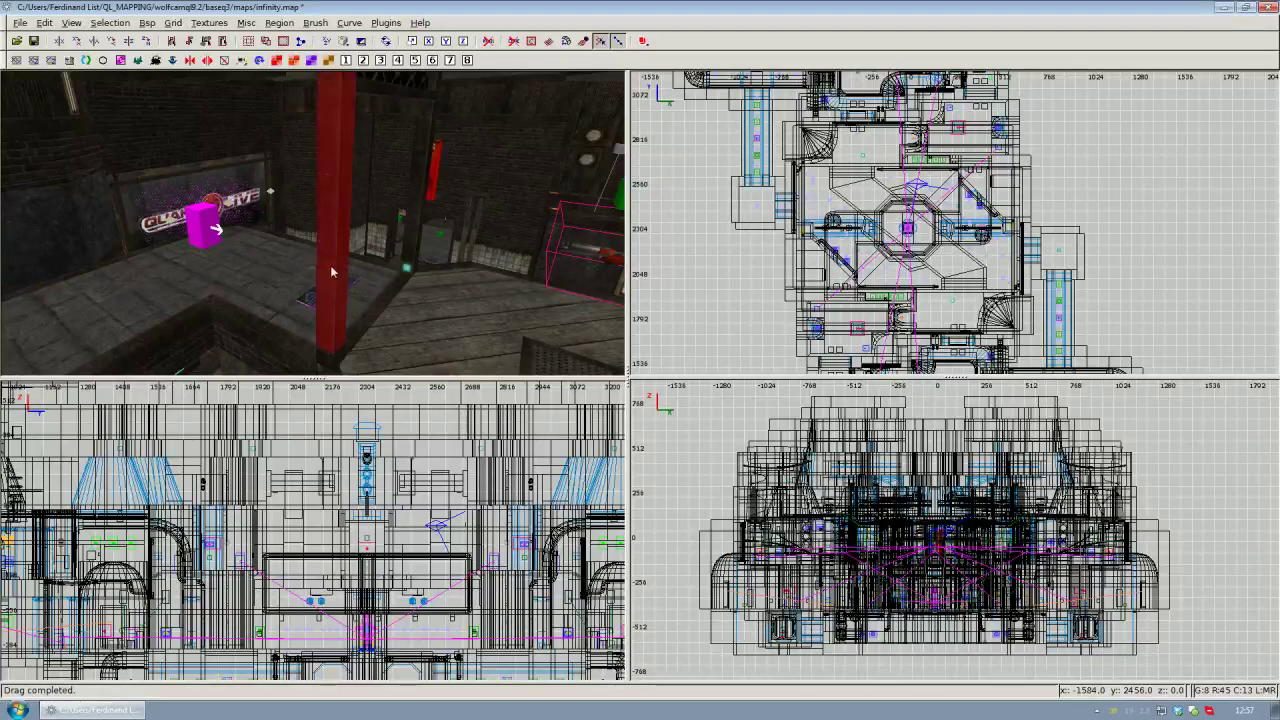
right_click(331, 271)
right_click(313, 226)
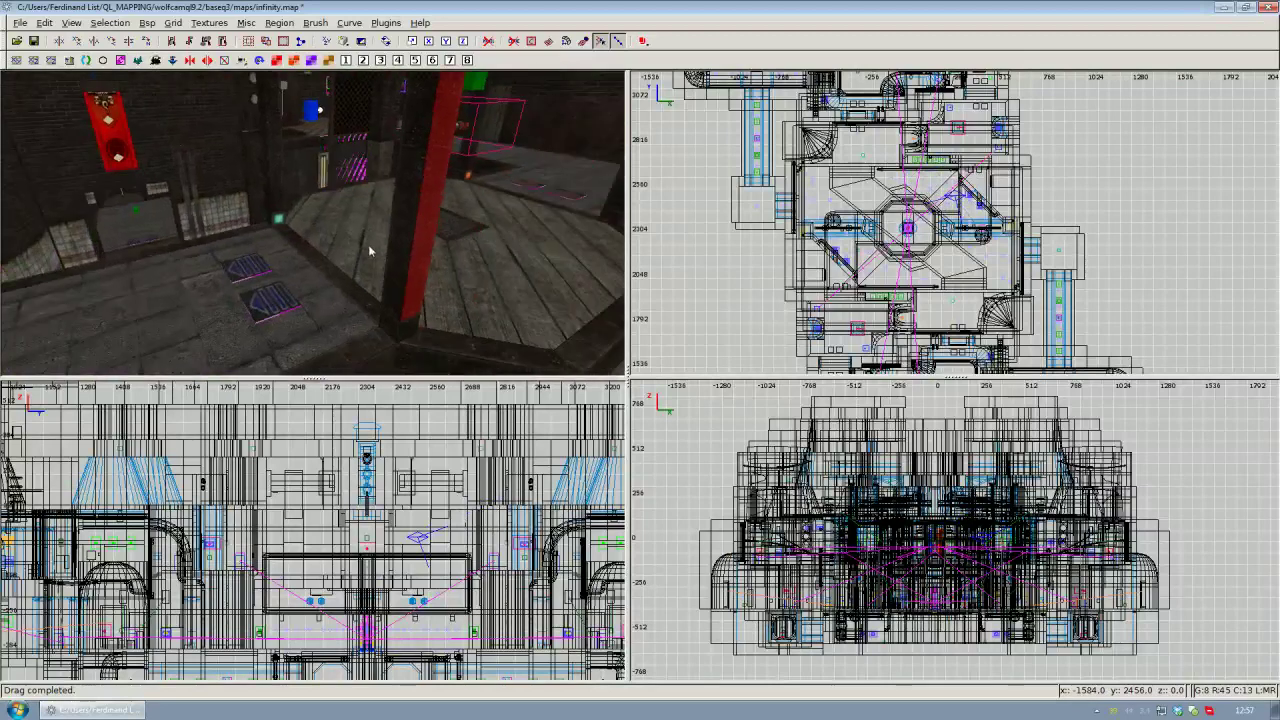
shift+click(394, 268)
shift+click(277, 206)
right_click(280, 208)
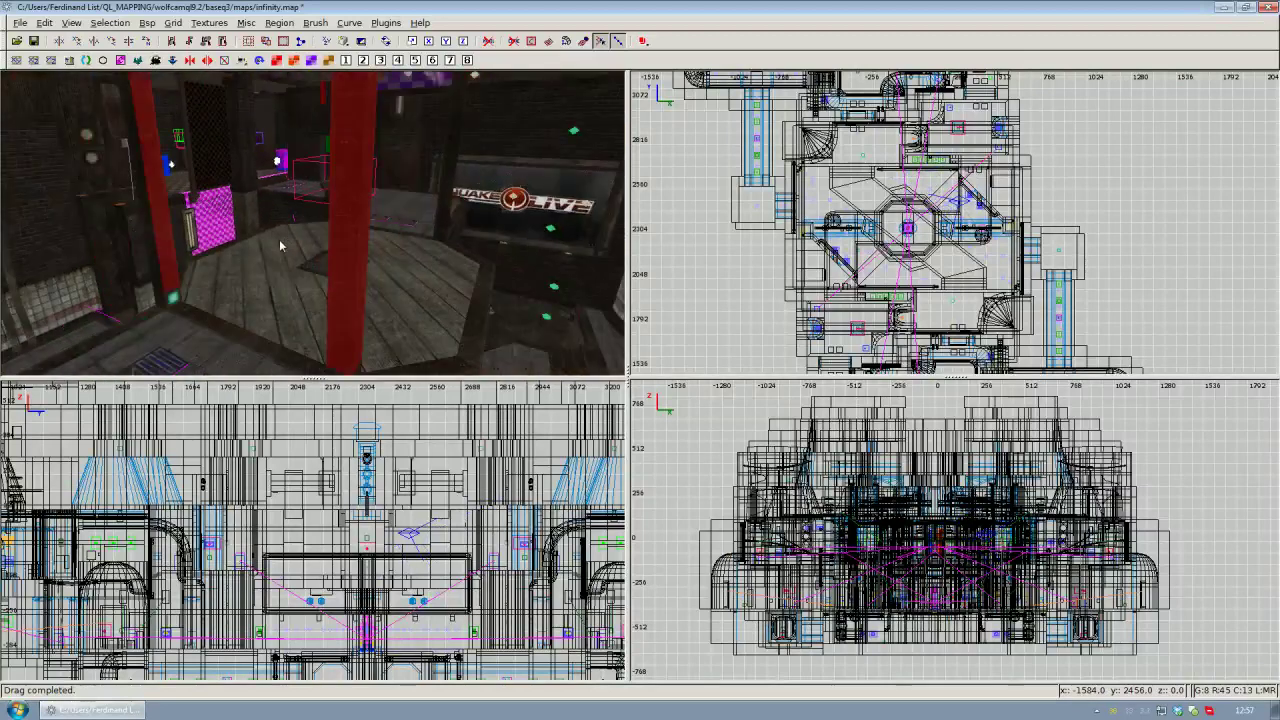
key(Escape)
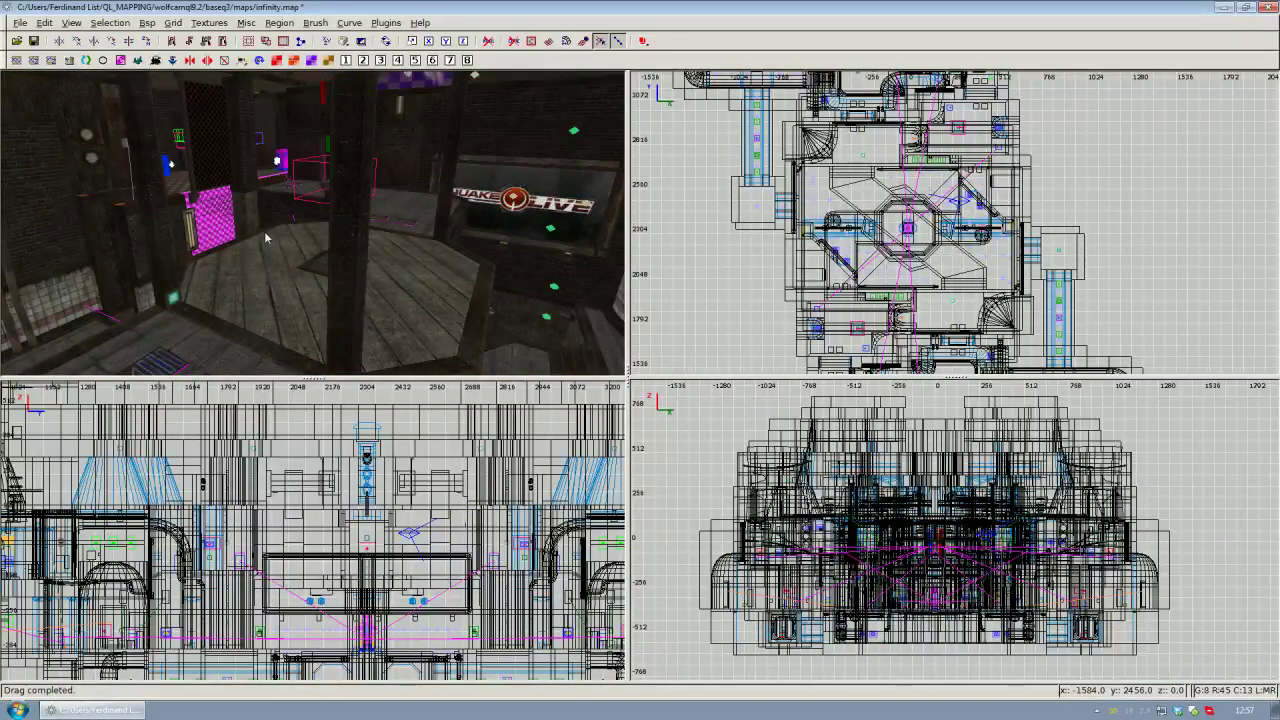
right_click(294, 233)
right_click(312, 222)
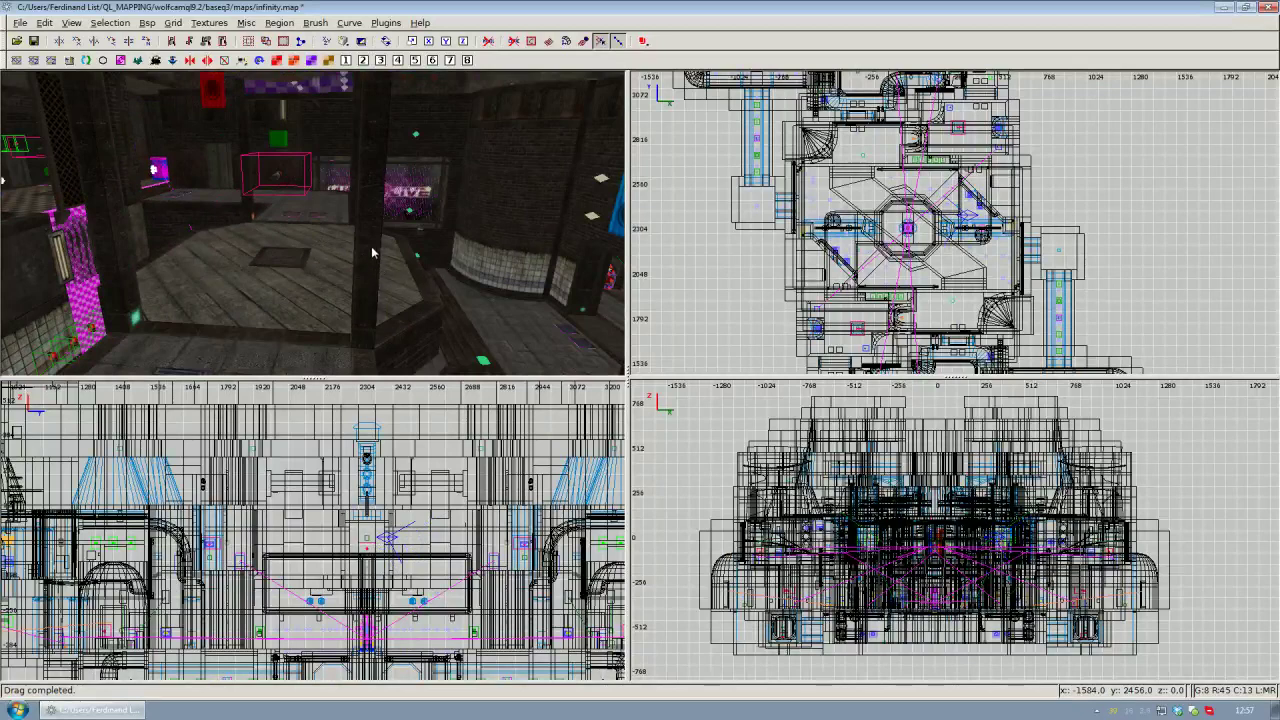
Step: Select two adjacent faces of the wooden post at the platform's corner, viewing it from a second camera angle
shift+click(374, 254)
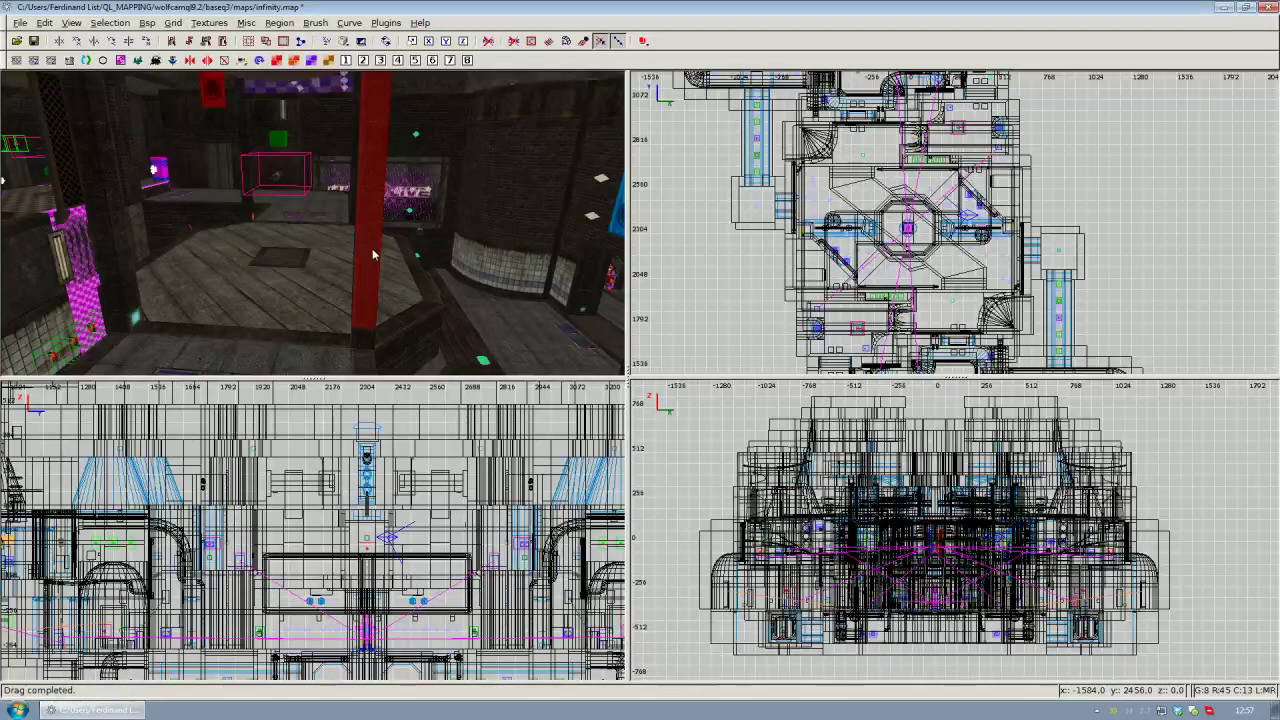
right_click(373, 254)
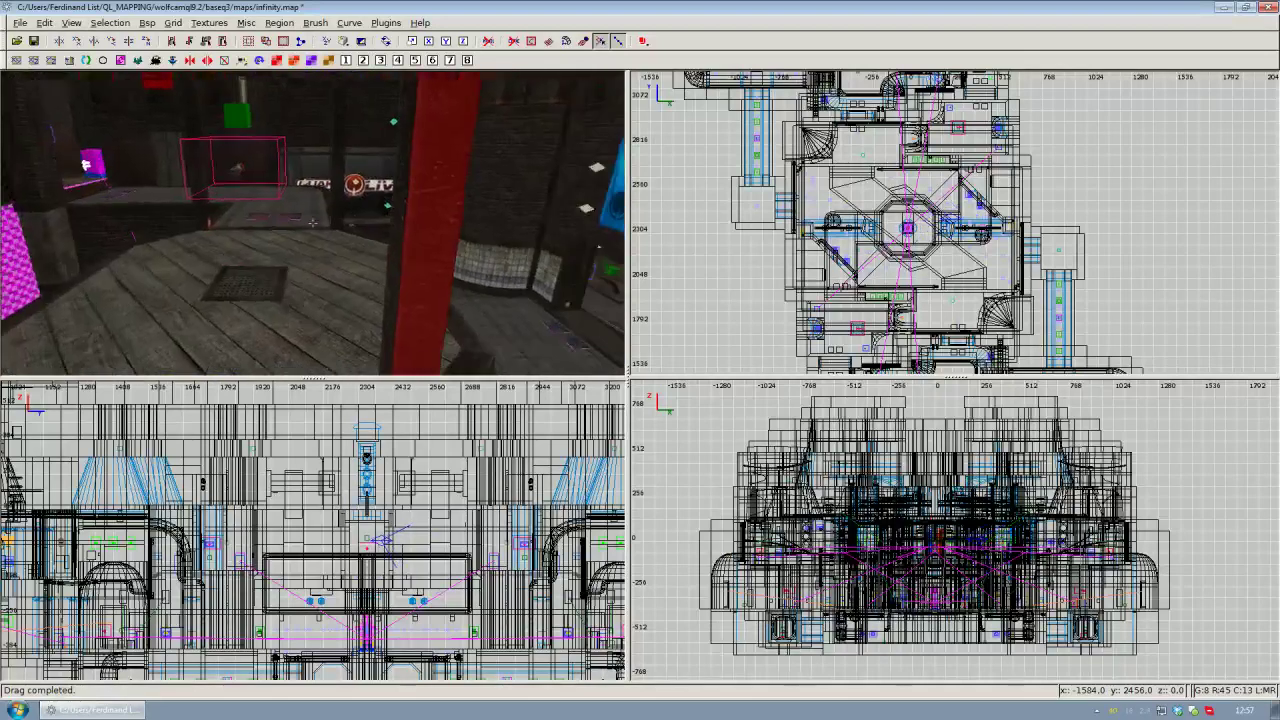
right_click(311, 222)
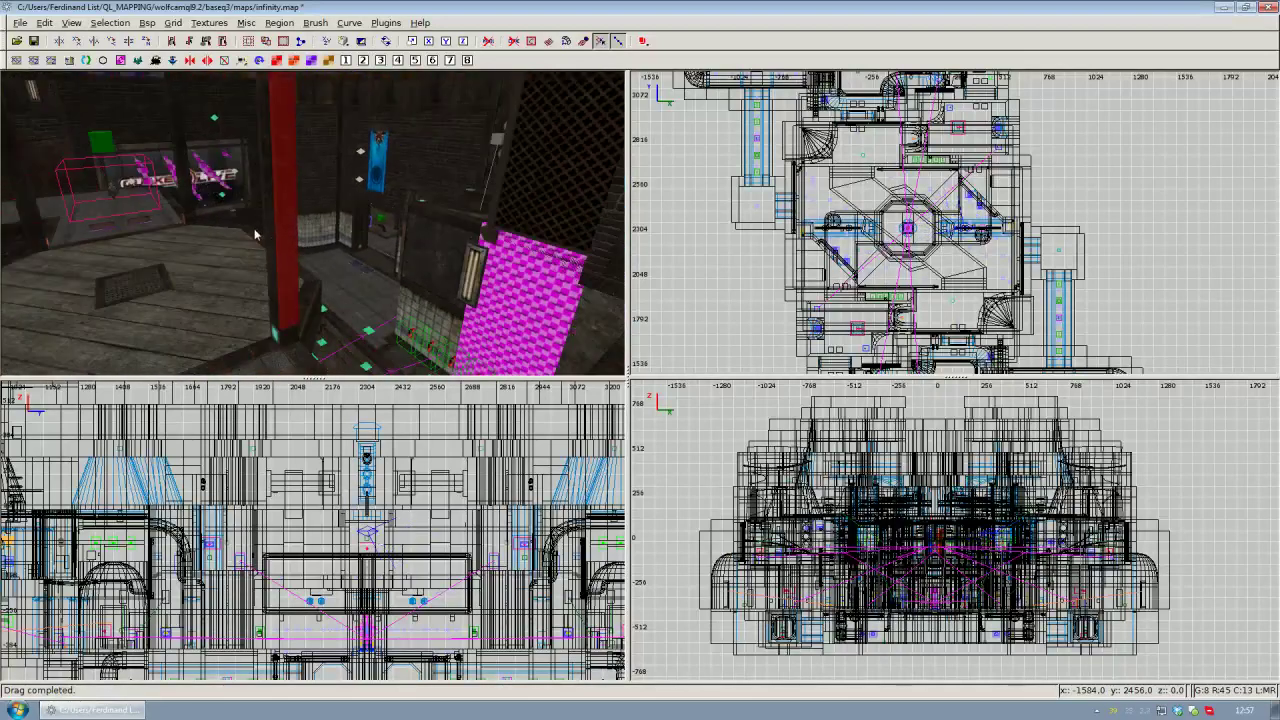
shift+click(271, 249)
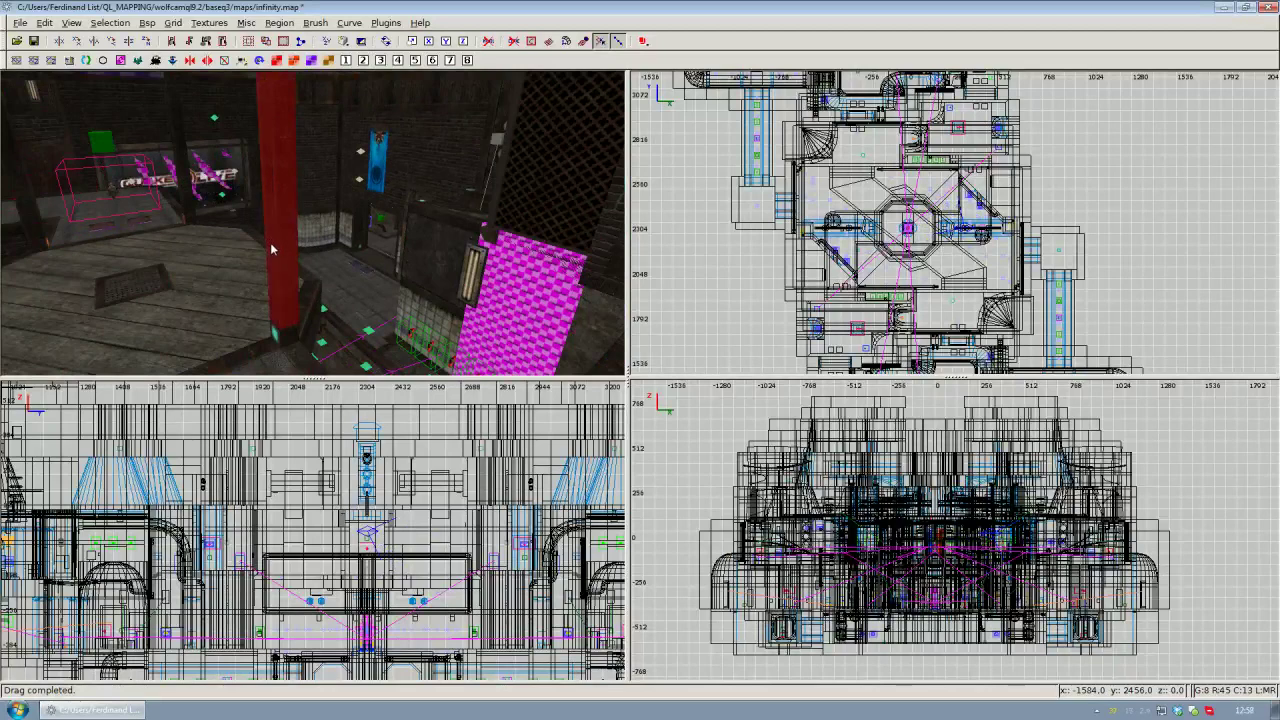
Step: Remove the post's two faces from the face selection and add them back one at a time, and clear the selection
shift+click(271, 249)
shift+click(283, 250)
shift+click(272, 251)
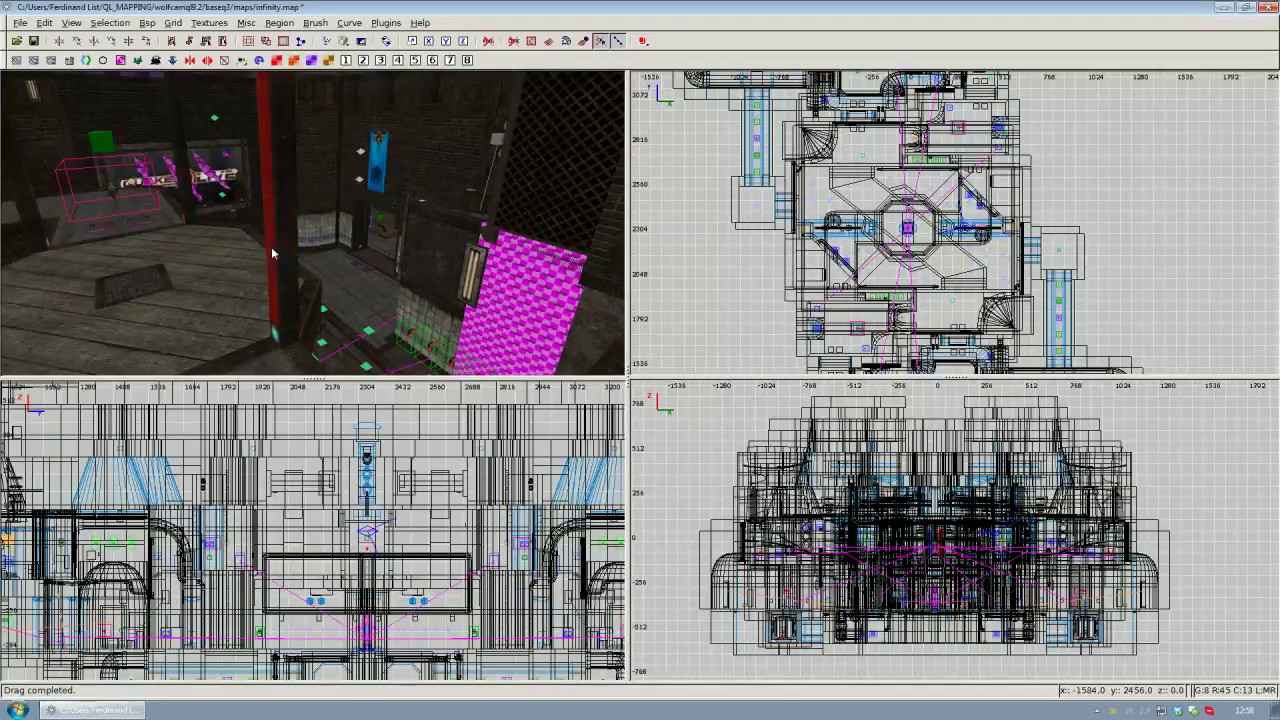
shift+click(286, 254)
right_click(274, 249)
right_click(312, 223)
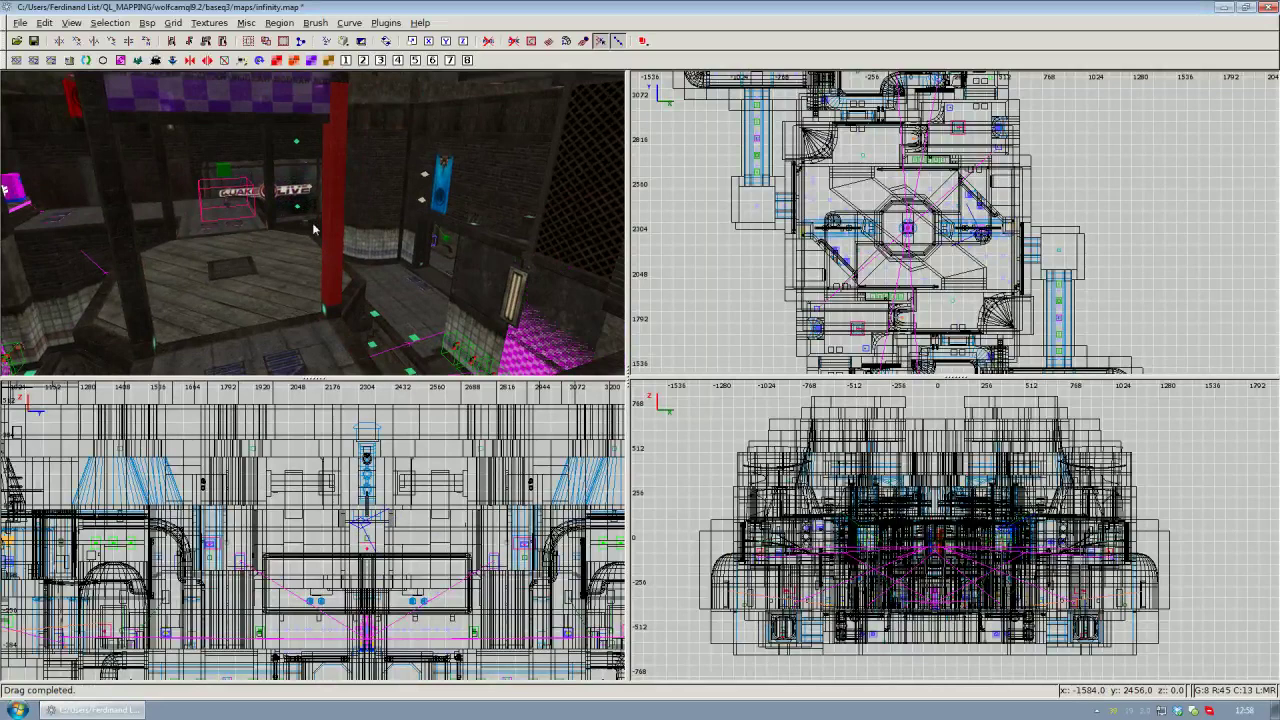
right_click(314, 229)
right_click(312, 223)
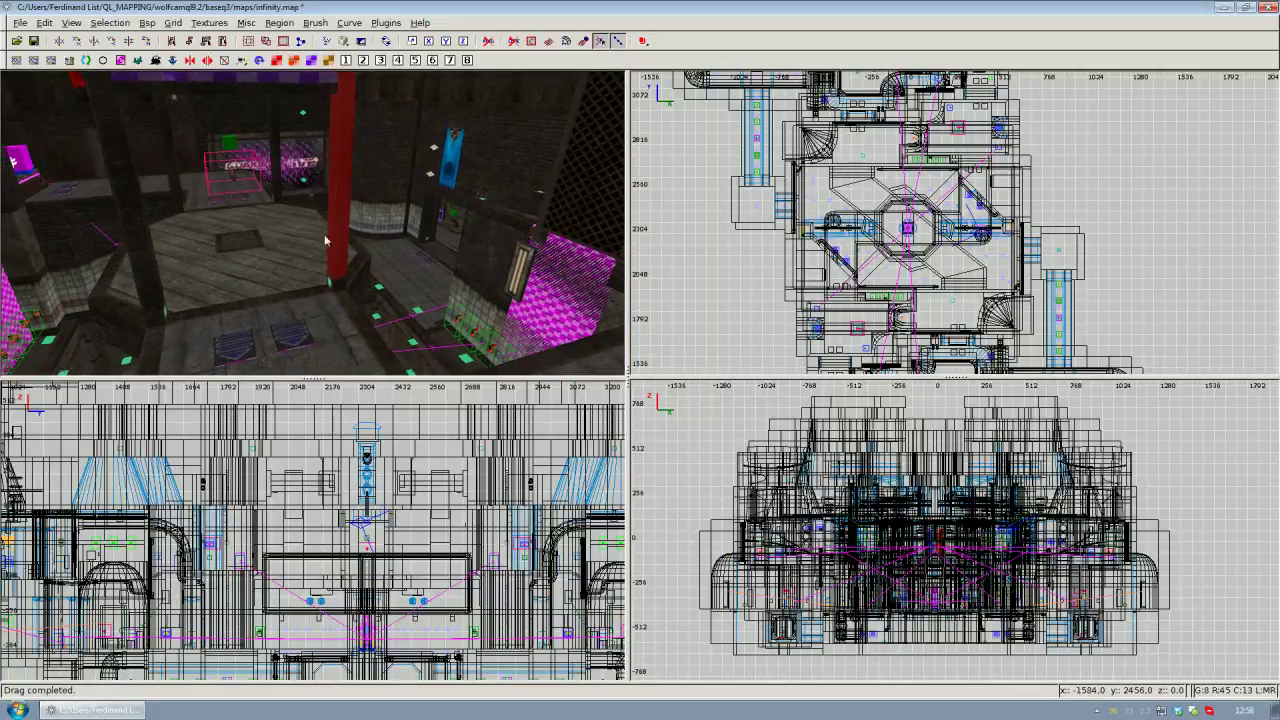
key(Escape)
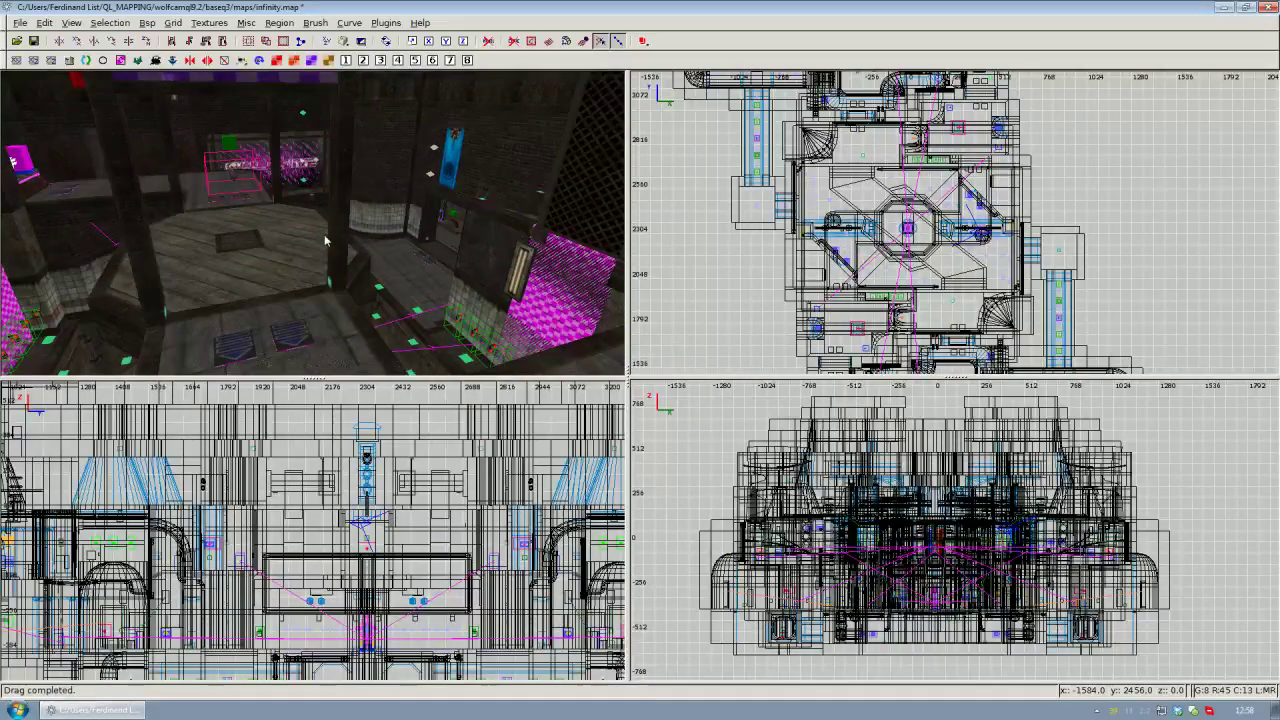
Step: Select the boxed entity above the centre of the octagonal platform in the camera view, and clear the selection
right_click(325, 240)
scroll(312, 223, up, 5)
scroll(312, 223, down, 5)
scroll(312, 223, up, 6)
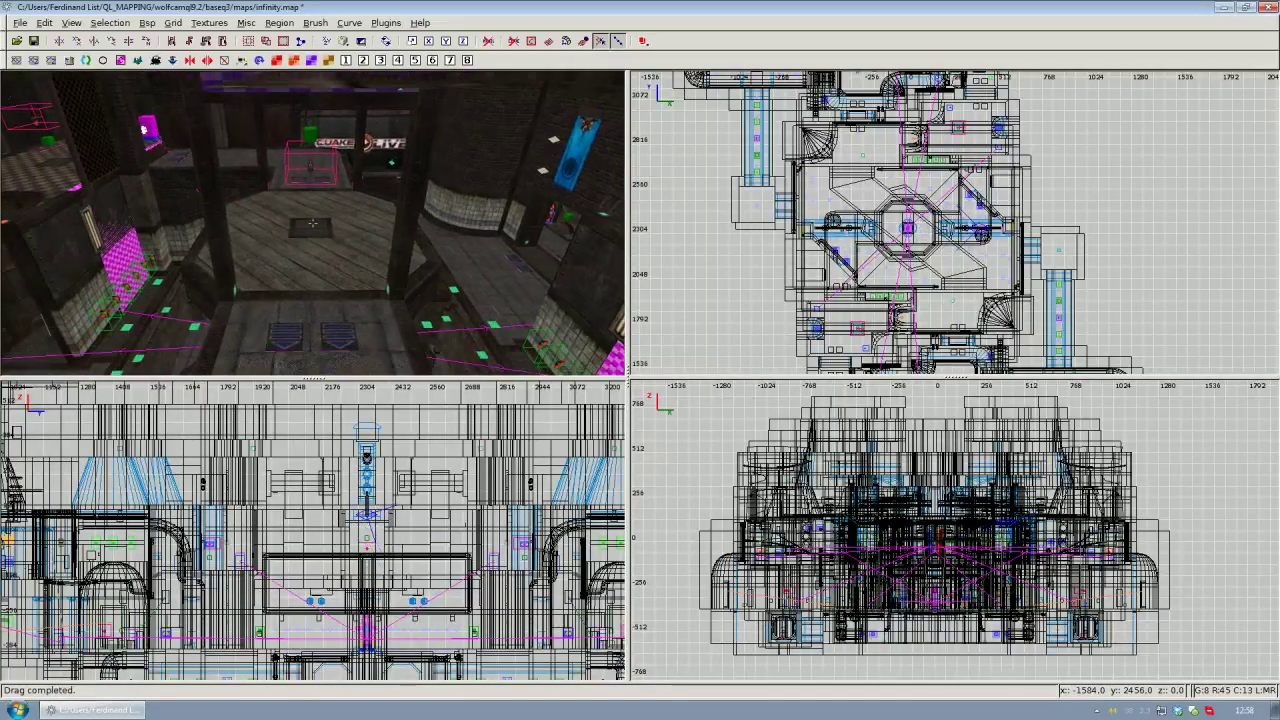
right_click(312, 223)
shift+click(314, 250)
right_click(312, 240)
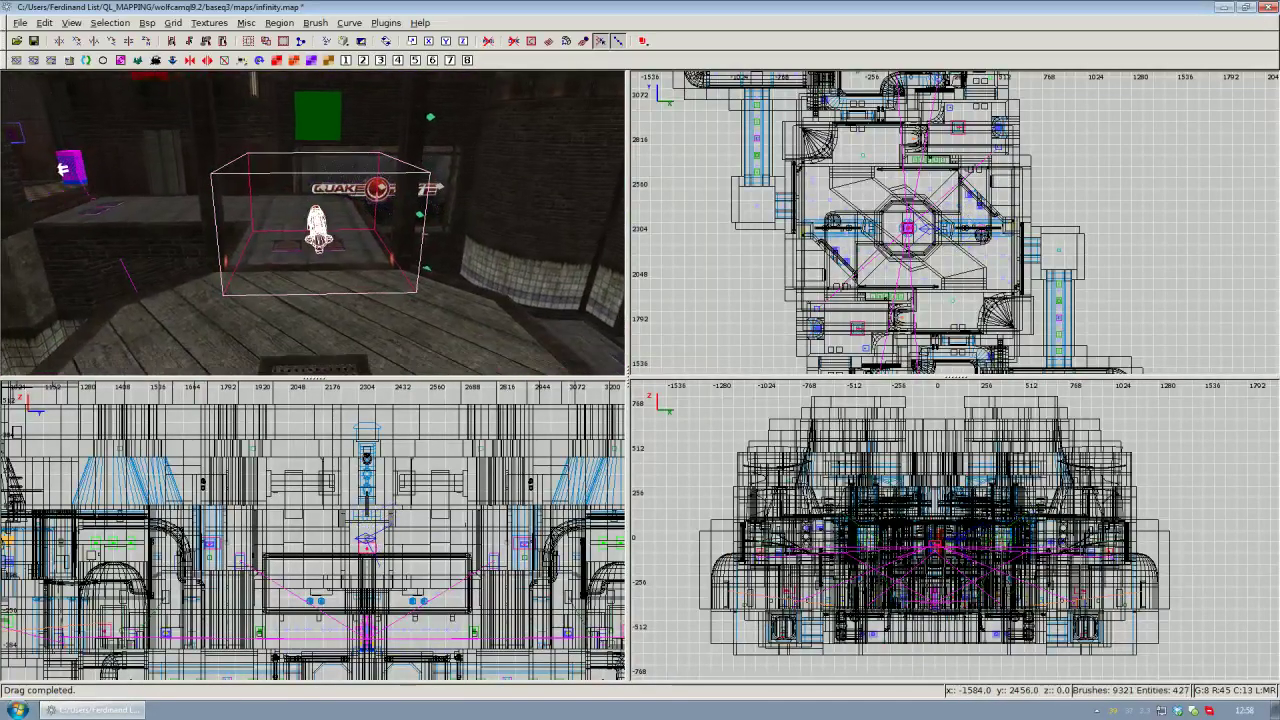
scroll(312, 240, up, 3)
scroll(312, 240, down, 5)
right_click(312, 240)
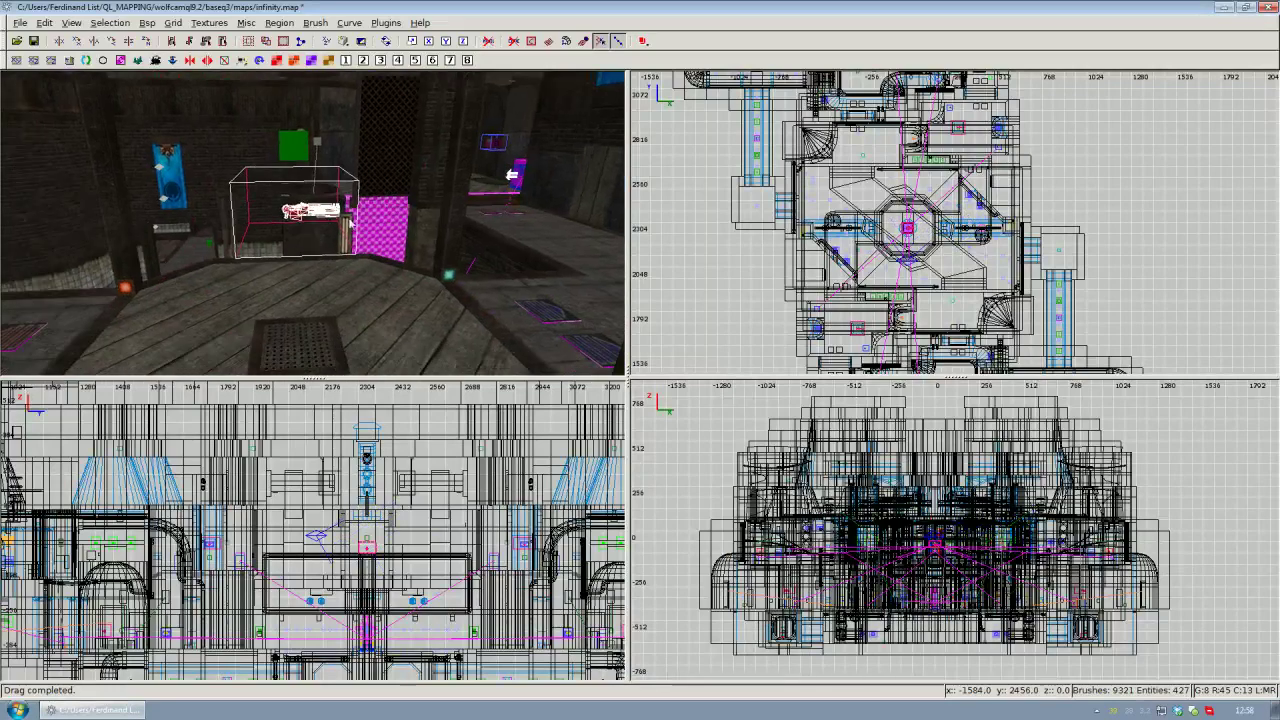
key(space)
key(Escape)
Step: Select the curved tiled wall patch near the Quake Live sign in the camera view, and clear the selection
right_click(292, 216)
scroll(312, 223, up, 4)
scroll(312, 223, up, 2)
right_click(312, 223)
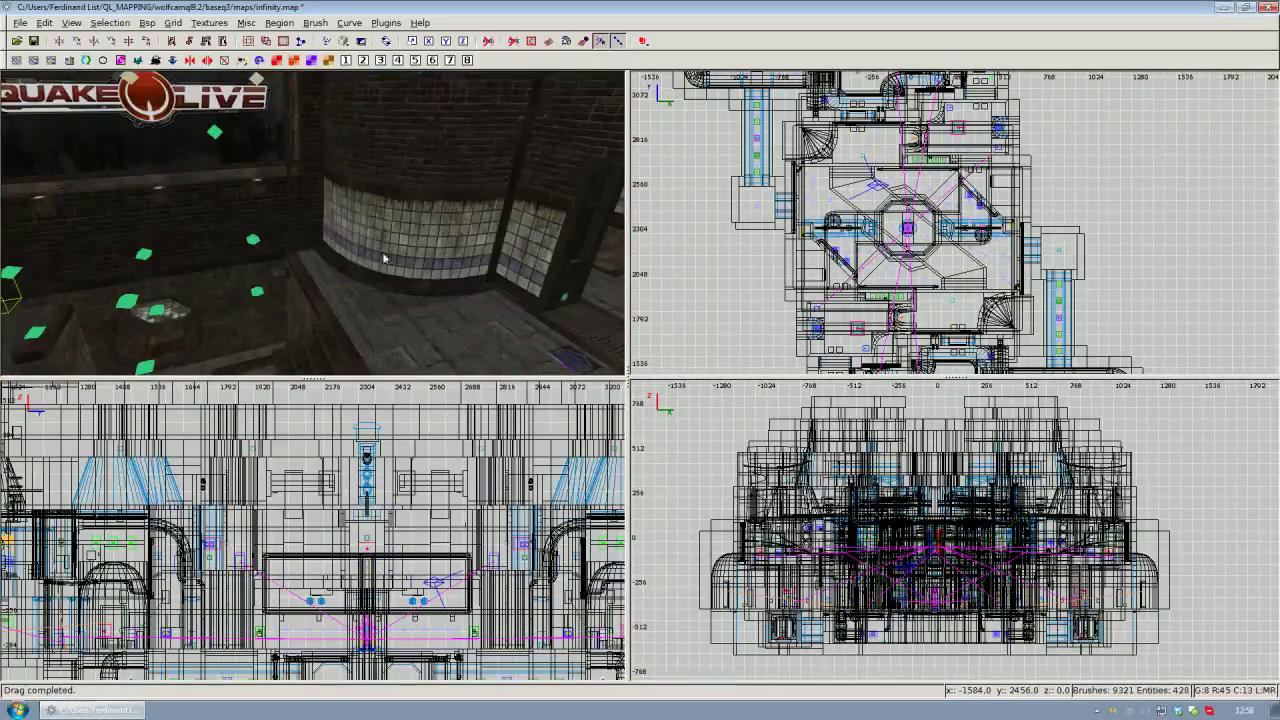
shift+click(415, 250)
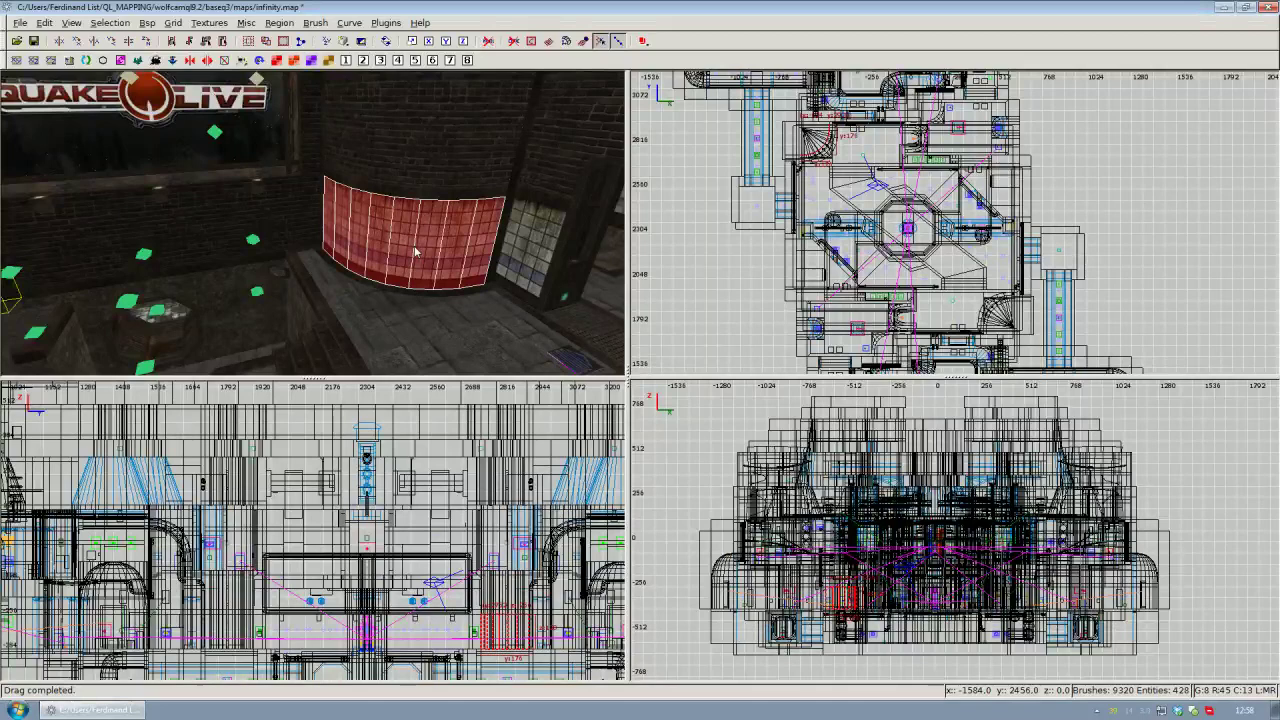
key(Escape)
Step: Select the curved tiled wall patch, the boxed entity above the platform and a walkway floor brush together, and clear the selection
right_click(328, 223)
right_click(330, 227)
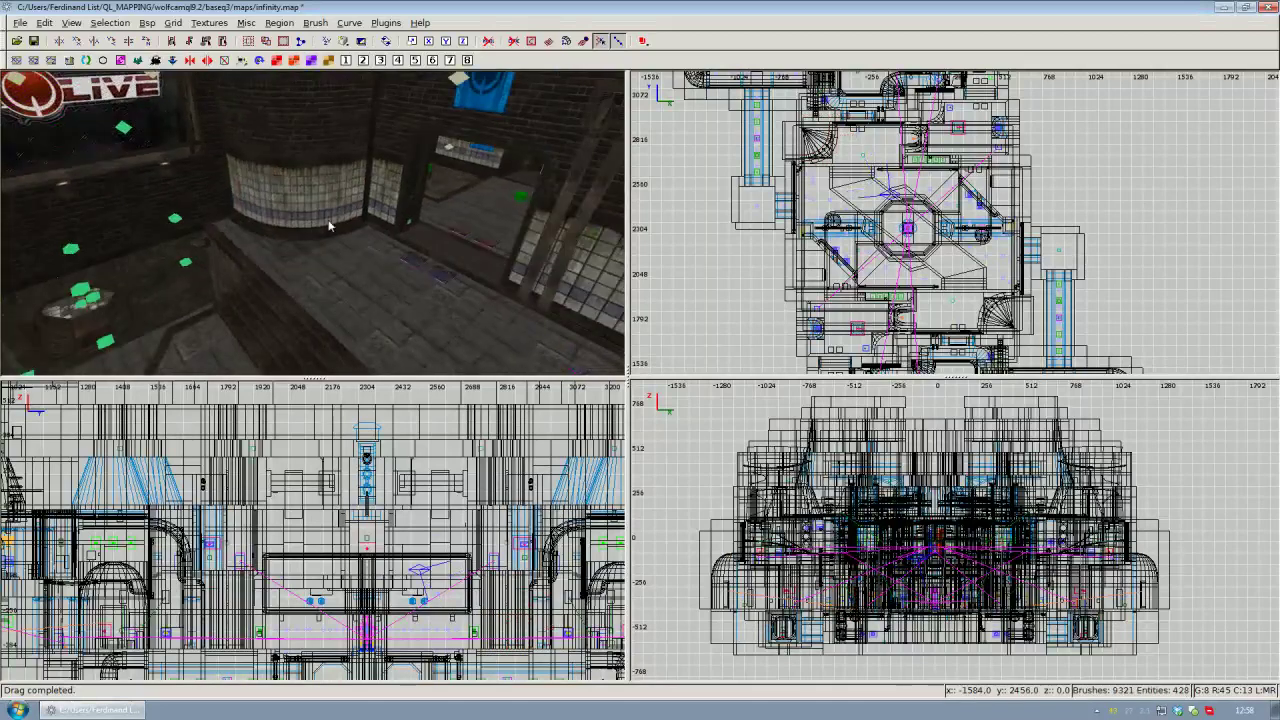
shift+click(306, 203)
right_click(306, 203)
scroll(312, 223, down, 3)
right_click(312, 226)
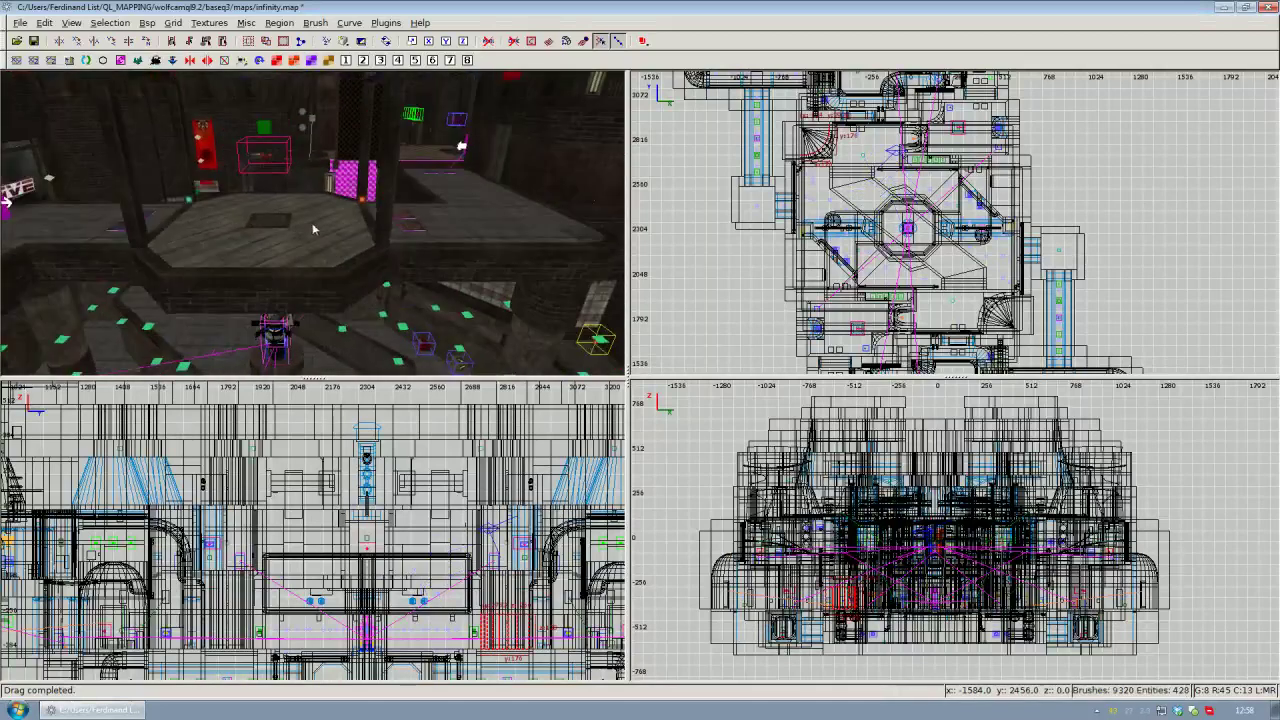
shift+click(264, 157)
right_click(302, 184)
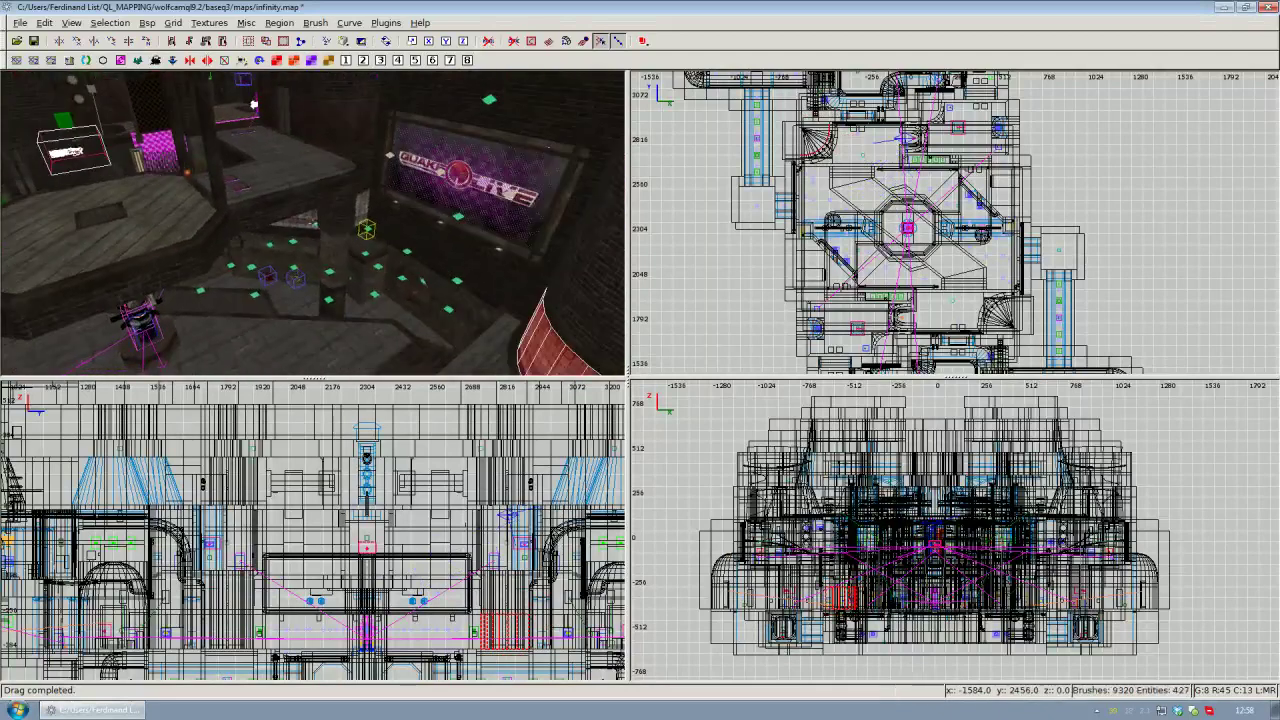
right_click(302, 184)
shift+click(303, 184)
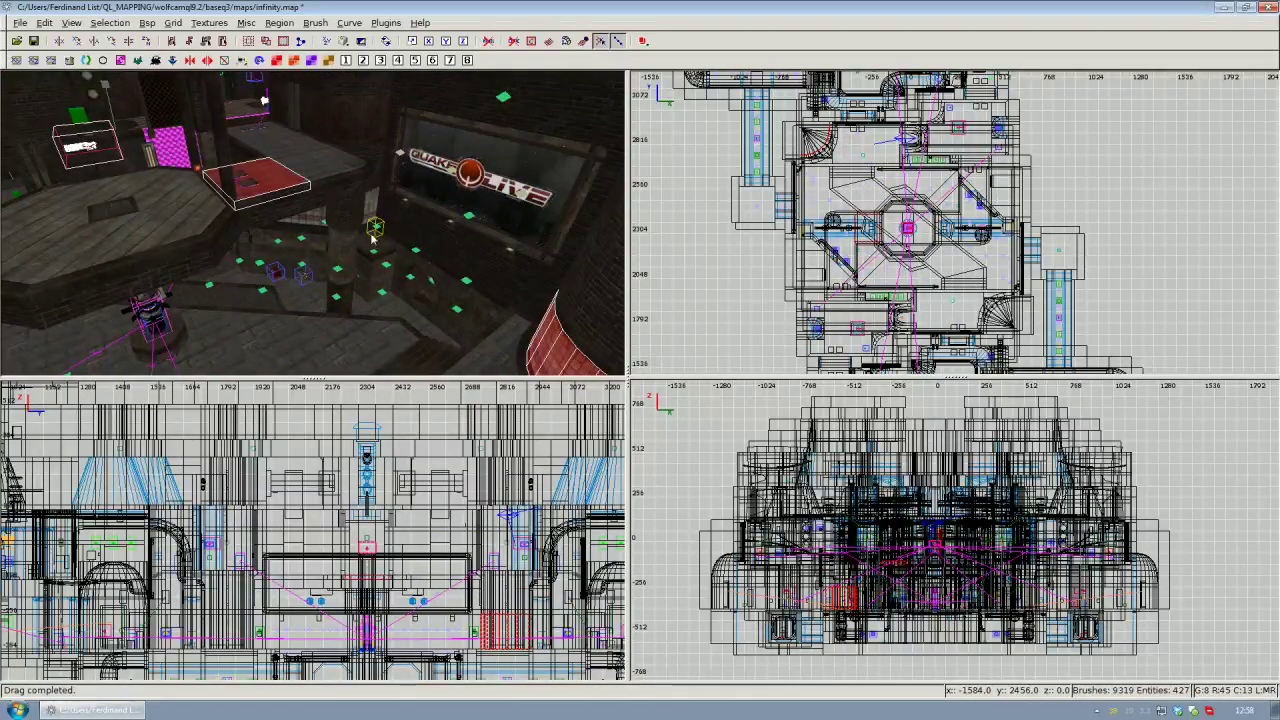
key(Escape)
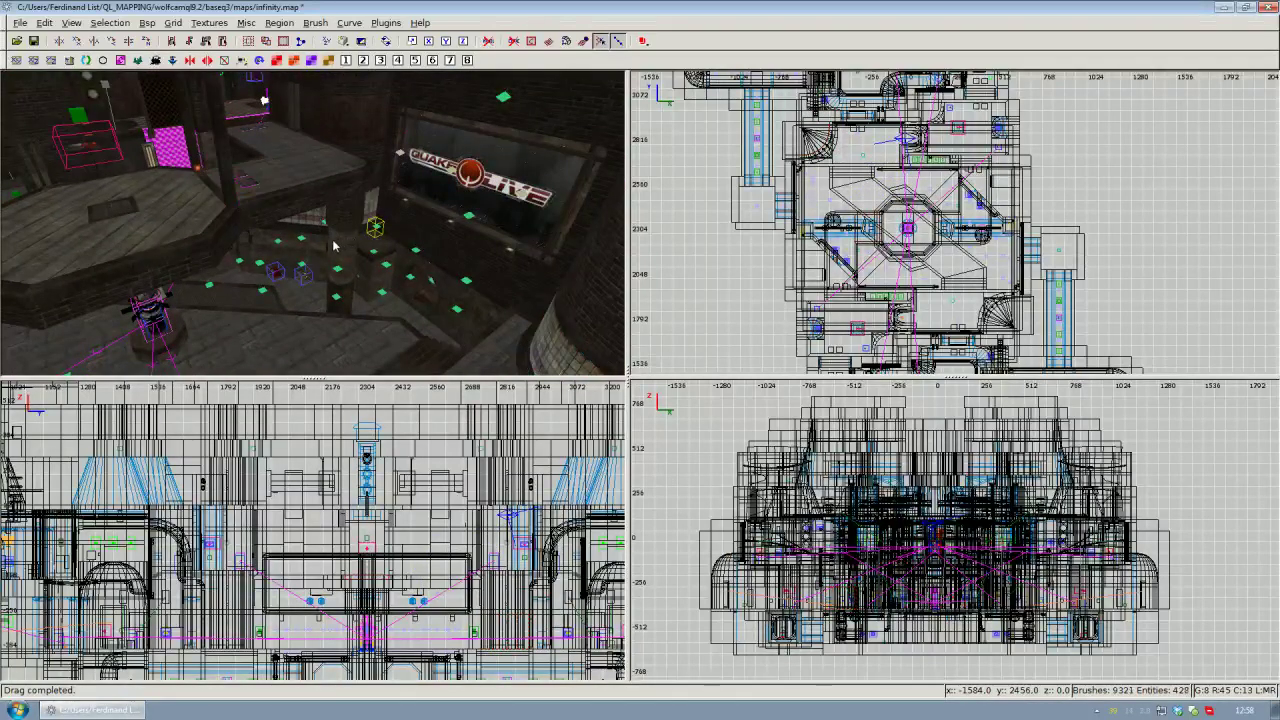
Step: Select the large stone floor brush beside the curved tiled wall in the camera view
right_click(335, 243)
scroll(312, 222, up, 2)
right_click(312, 222)
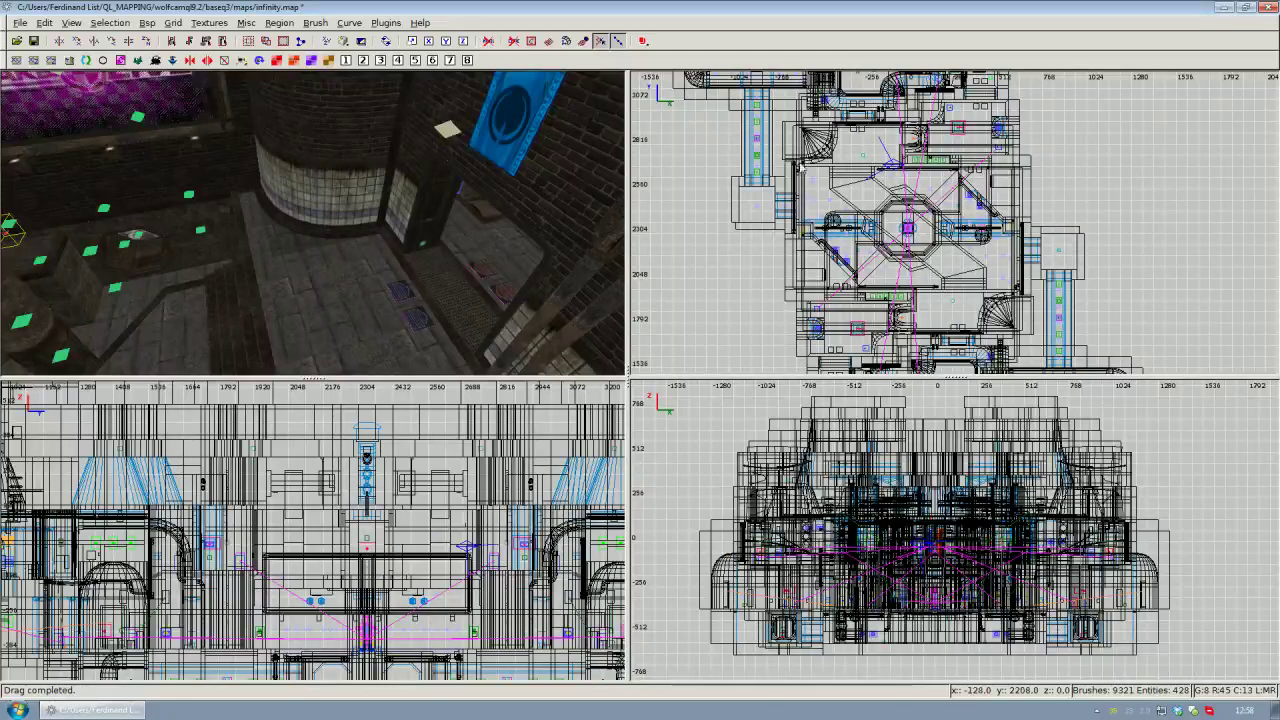
scroll(907, 218, down, 5)
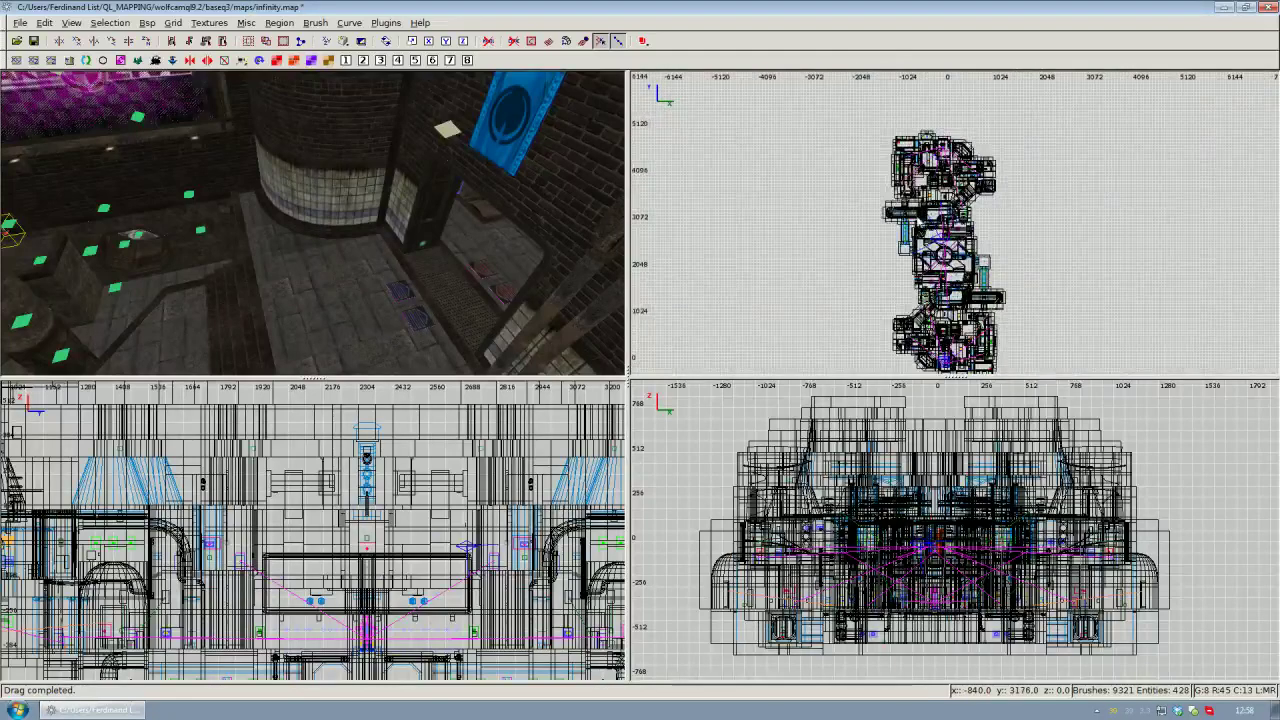
right_drag(908, 212, 890, 146)
right_drag(888, 522, 945, 530)
right_click(427, 354)
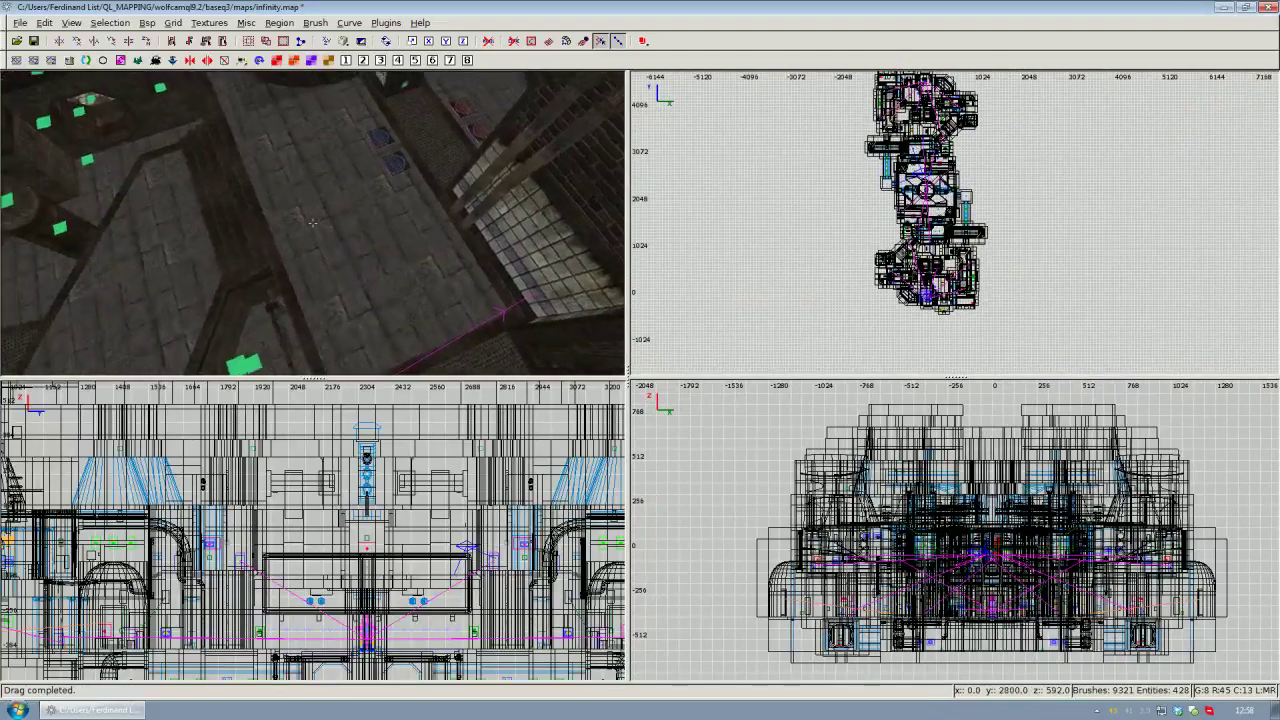
right_click(300, 254)
shift+click(281, 326)
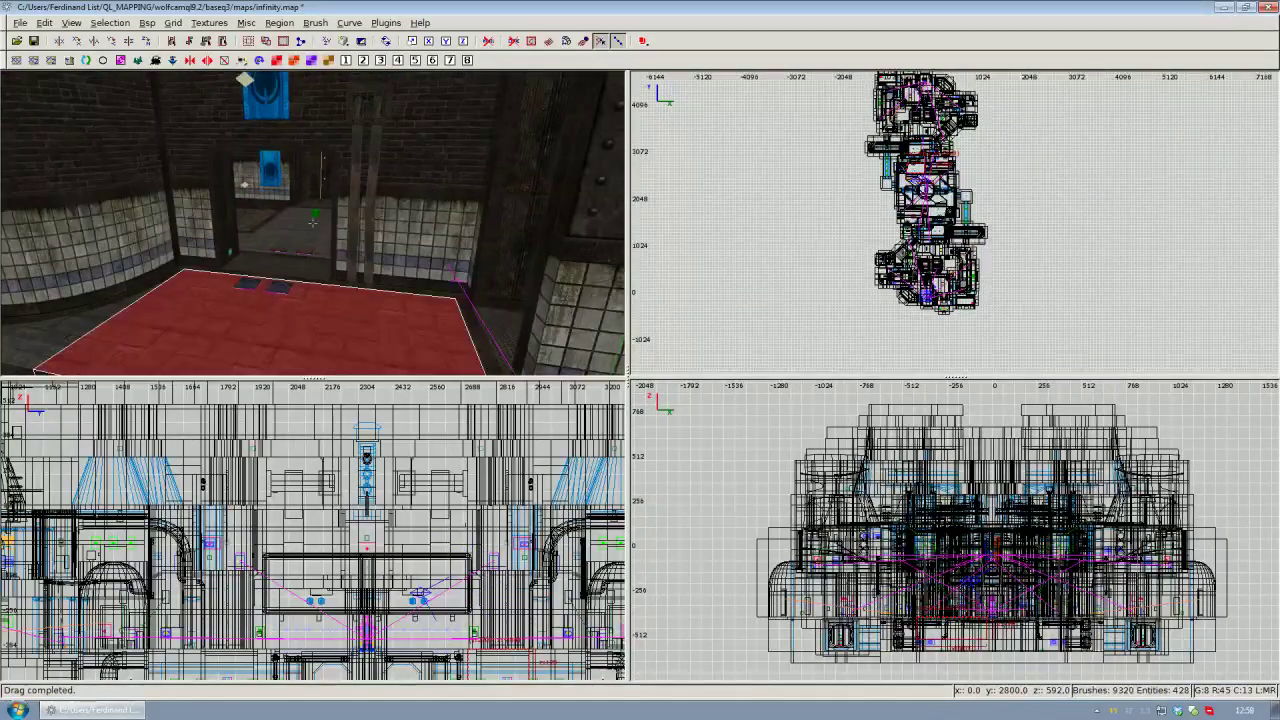
right_click(281, 326)
right_click(313, 224)
Step: Examine the selected floor brush's position in the top, side and front views, and clear the selection
right_drag(968, 208, 998, 298)
scroll(970, 208, up, 4)
scroll(990, 205, up, 5)
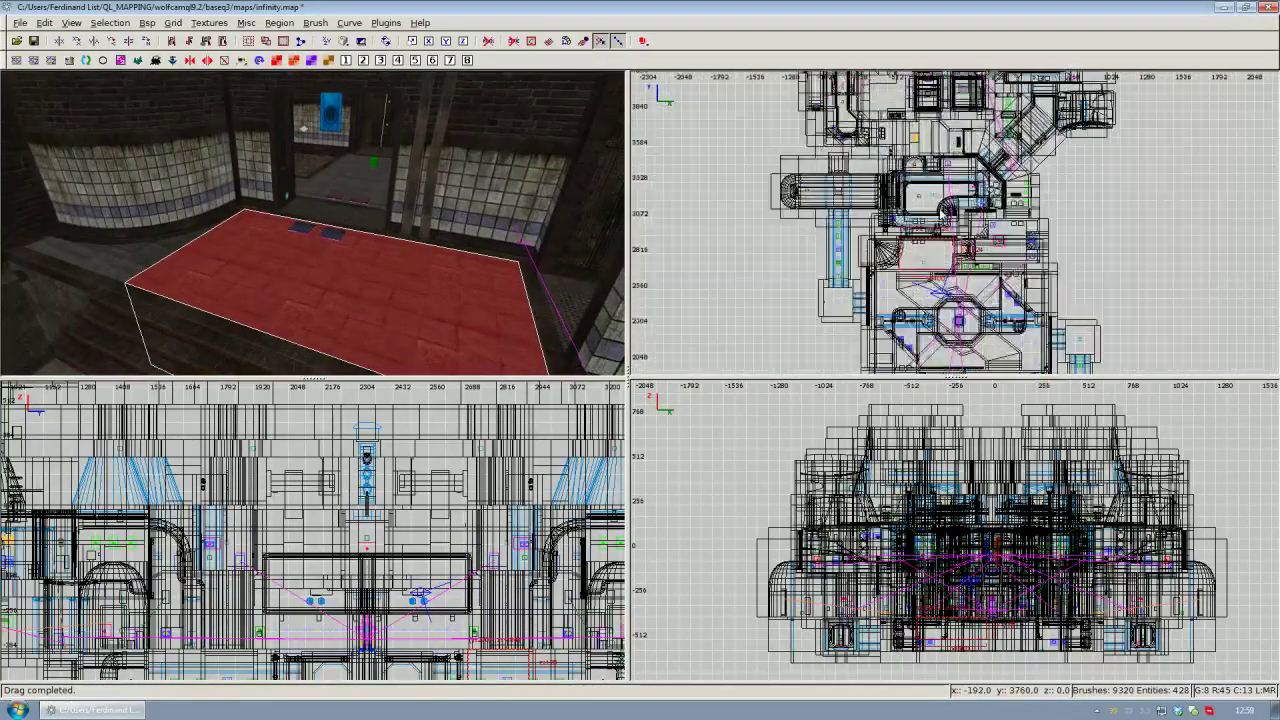
right_drag(947, 579, 922, 524)
scroll(922, 524, up, 3)
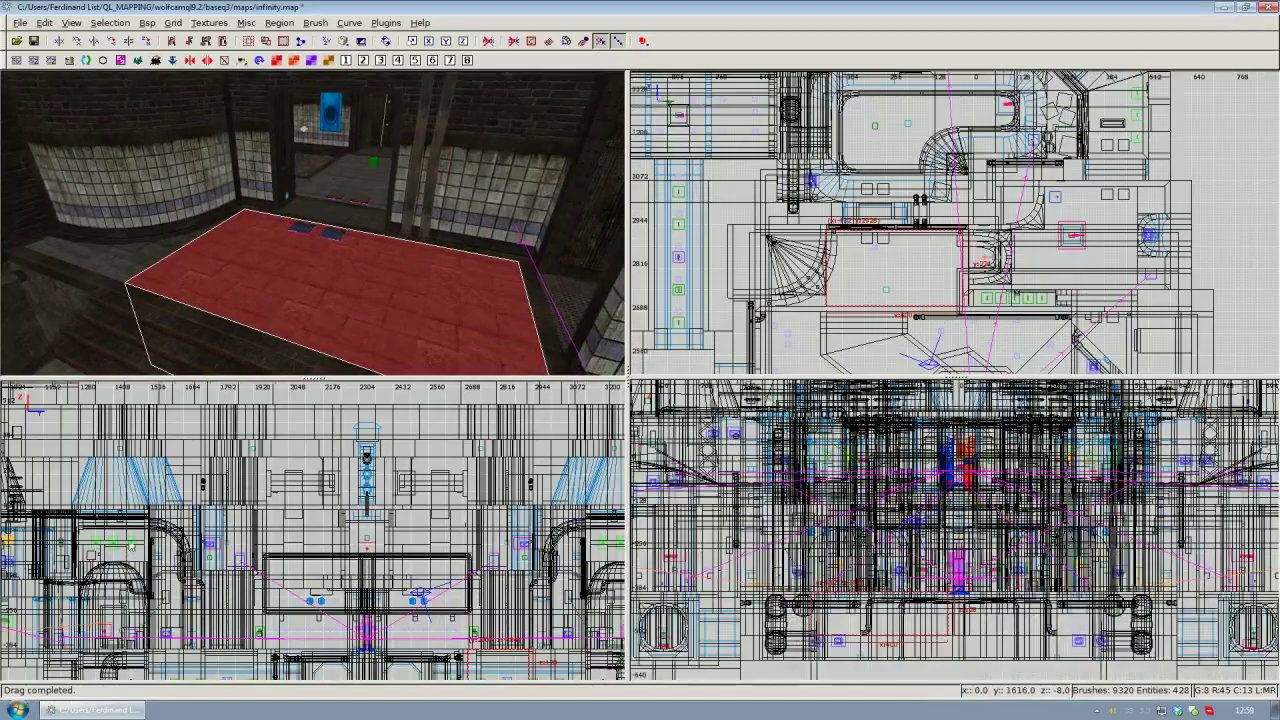
right_drag(130, 547, 70, 500)
scroll(130, 547, down, 3)
scroll(275, 577, up, 4)
right_drag(275, 577, 213, 517)
key(Escape)
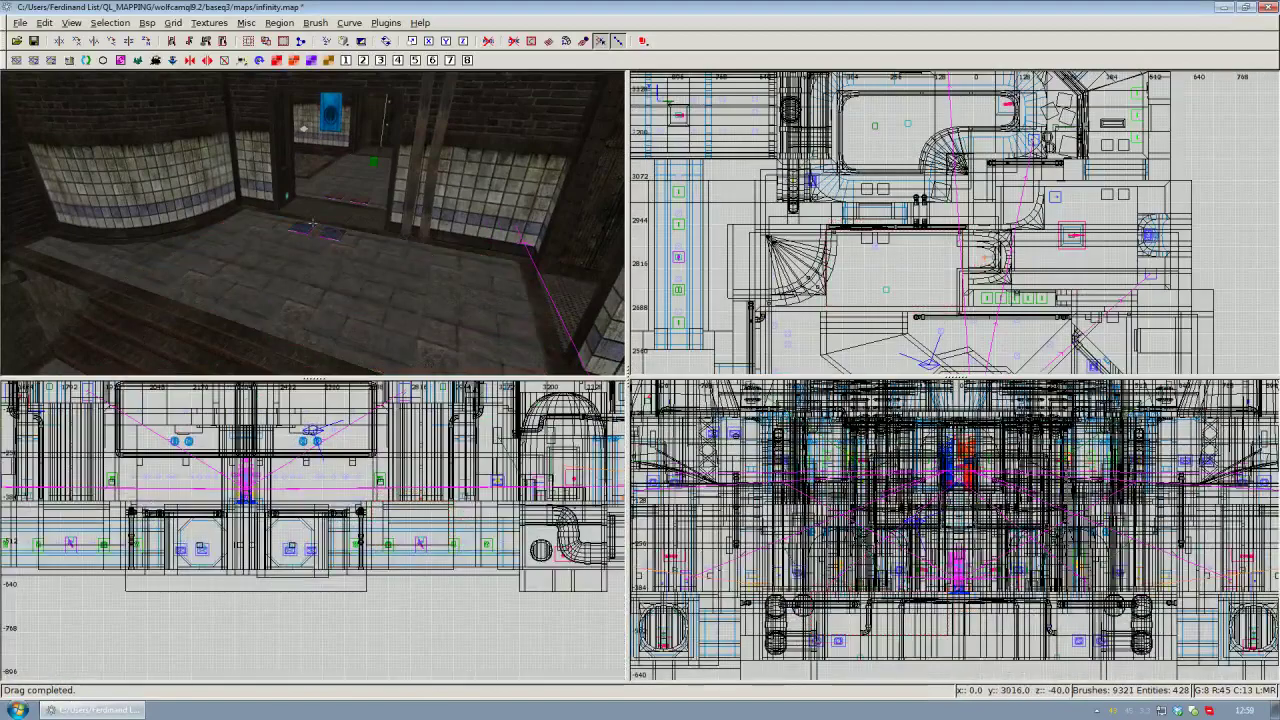
Step: Fly the camera back to the wooden post at the edge of the octagonal platform
right_click(489, 340)
key(Down)
right_click(324, 236)
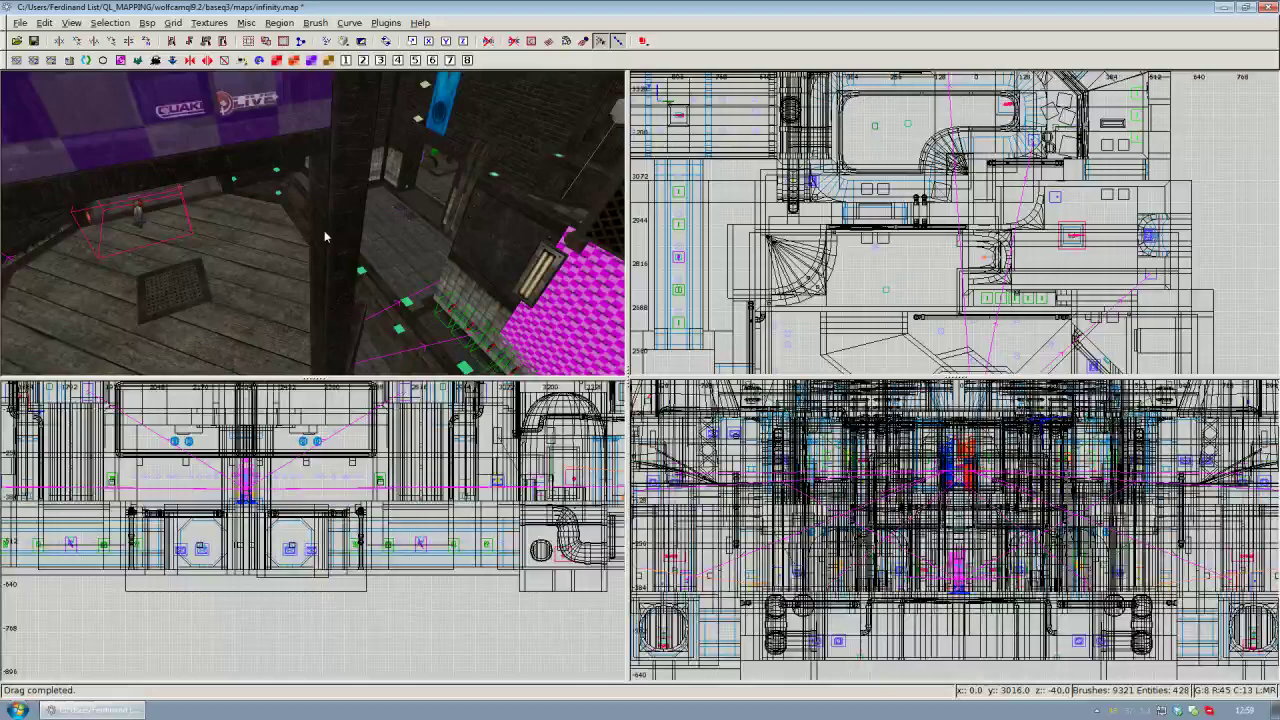